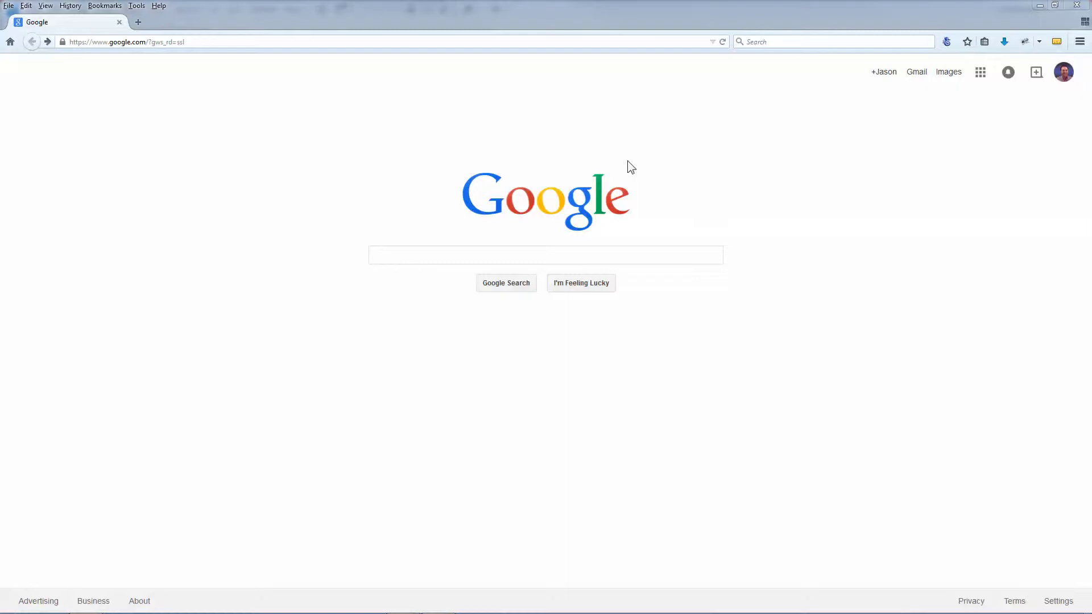
Search Google for 'company logos' and switch to the image results.
{"action": "left_click", "coordinate": [542, 256]}
{"action": "type", "text": "compa"}
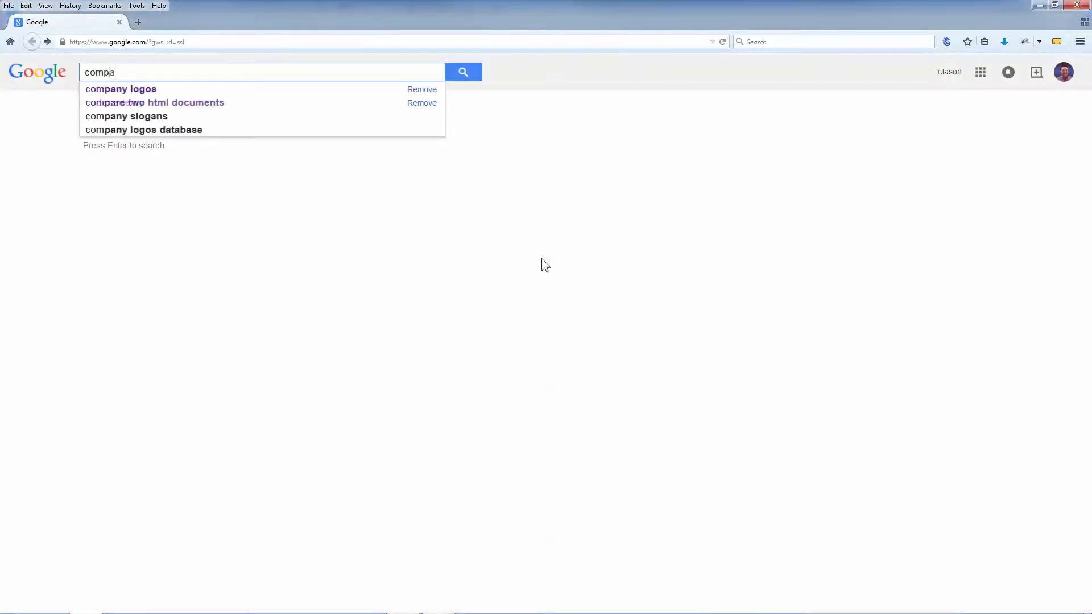
{"action": "type", "text": "ny logos"}
{"action": "key", "text": "Return"}
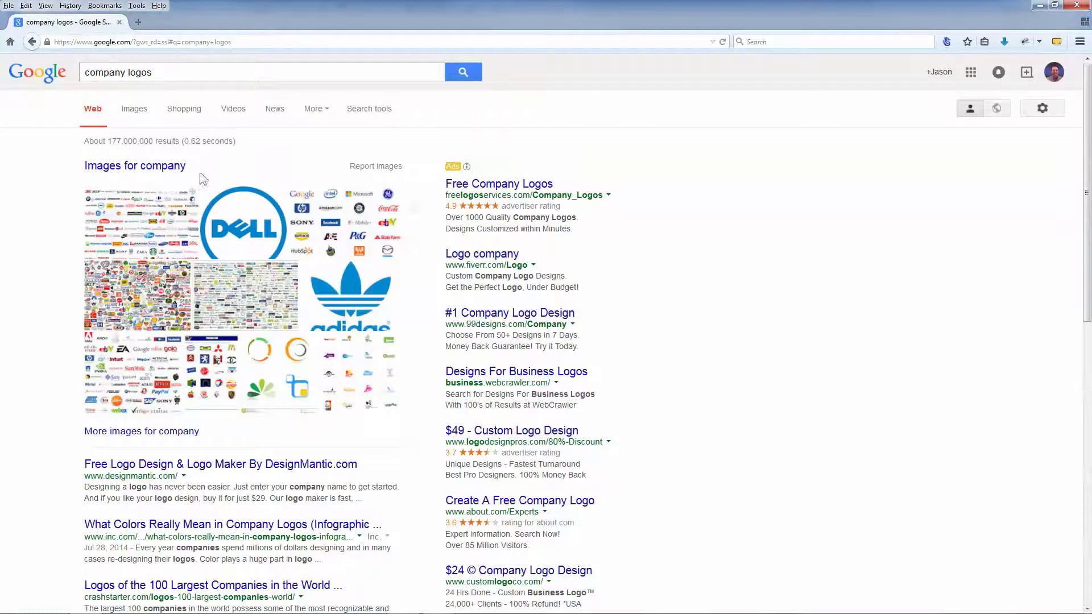
{"action": "left_click", "coordinate": [141, 112]}
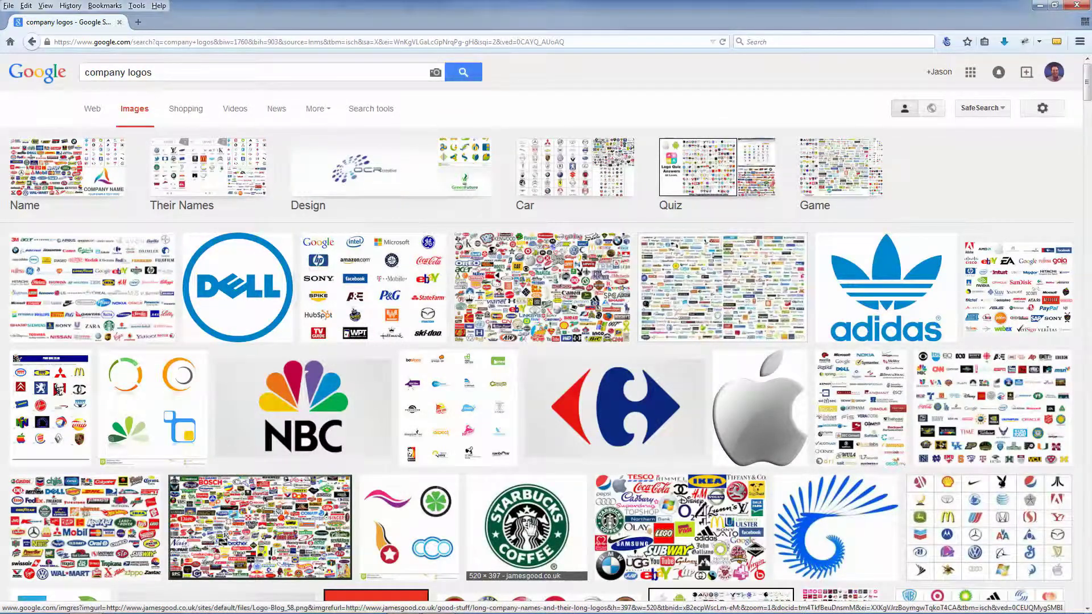
Preview the Google/Intel/Microsoft logo sheet and a brand-logo collage, then scroll the results.
{"action": "left_click", "coordinate": [421, 294]}
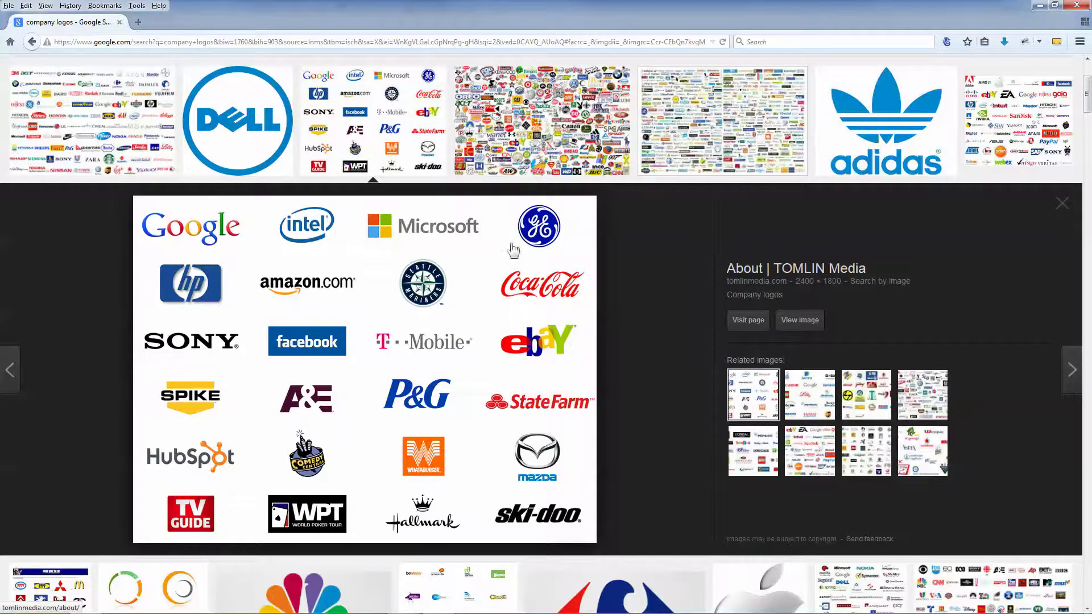
{"action": "left_click", "coordinate": [531, 152]}
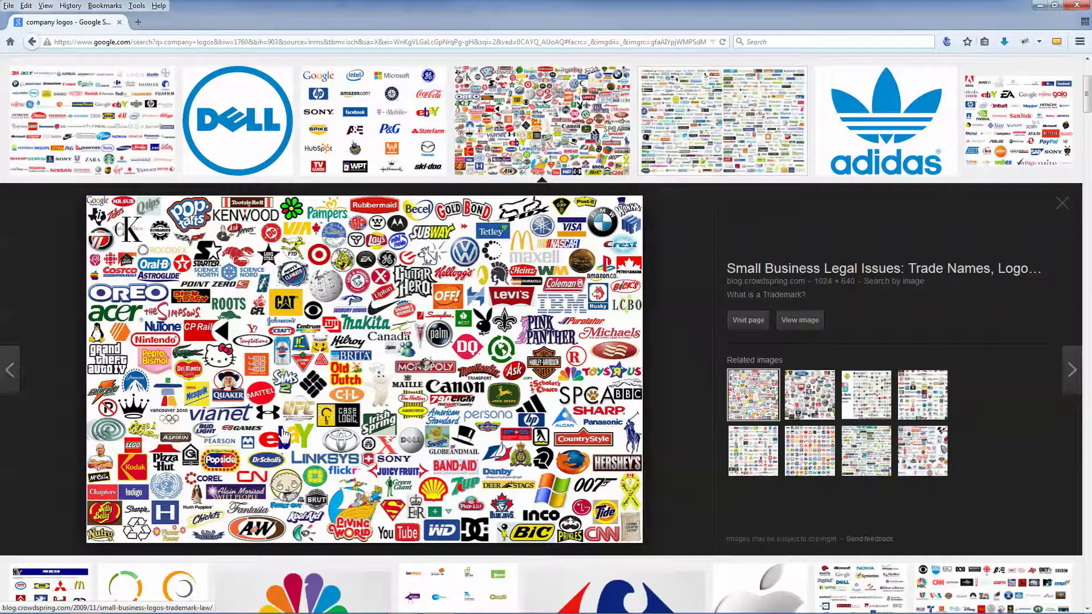
{"action": "scroll", "coordinate": [283, 435], "scroll_direction": "down", "scroll_amount": 10}
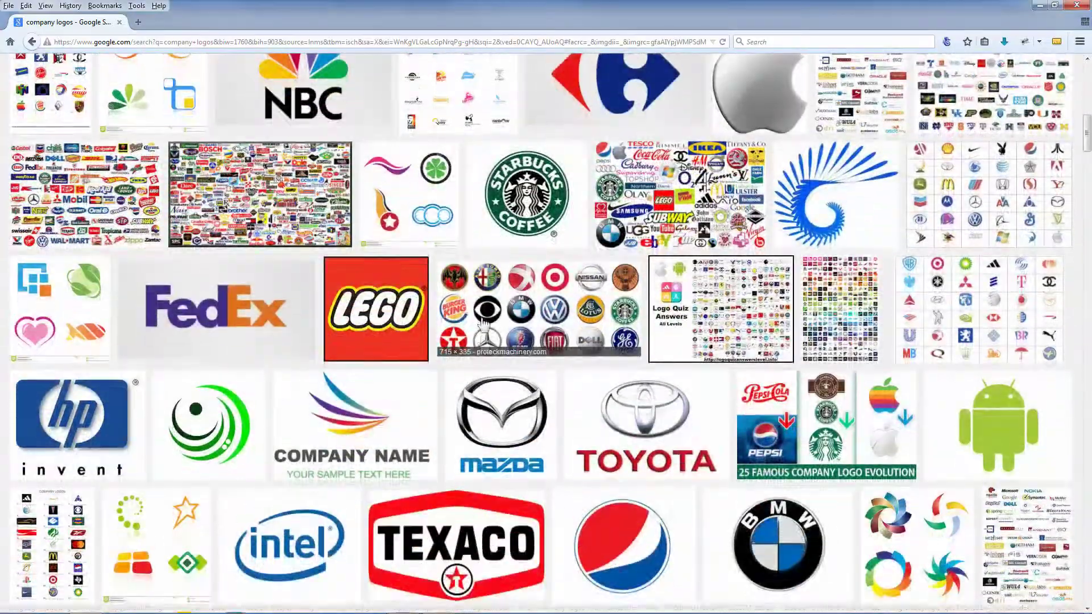
{"action": "scroll", "coordinate": [482, 323], "scroll_direction": "up", "scroll_amount": 1}
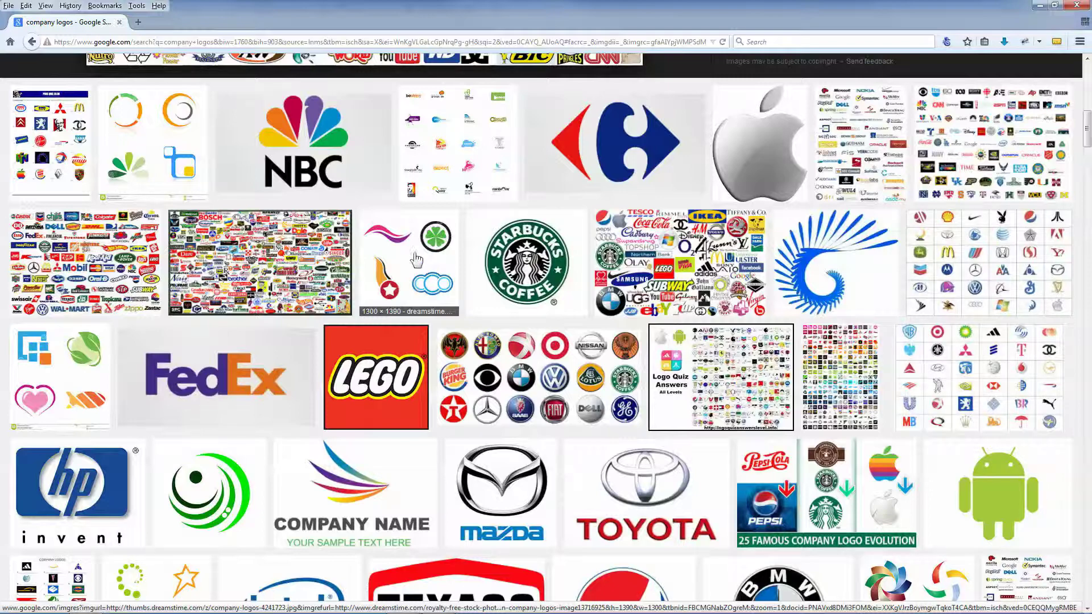
Load dafont.com in the browser.
{"action": "key", "text": "ctrl+l"}
{"action": "type", "text": "da"}
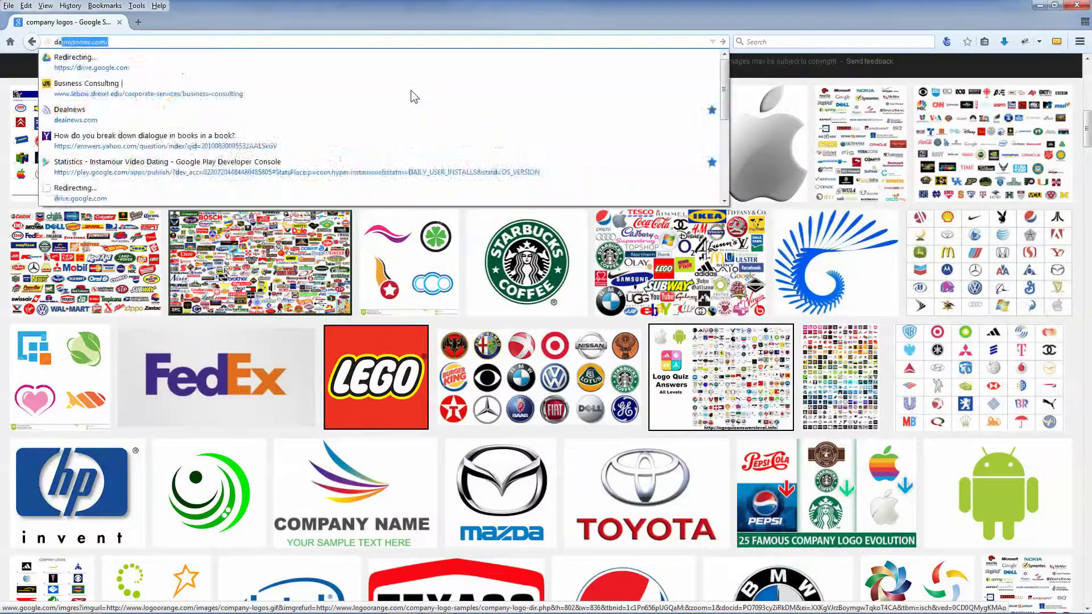
{"action": "key", "text": "Escape"}
{"action": "type", "text": "font.co"}
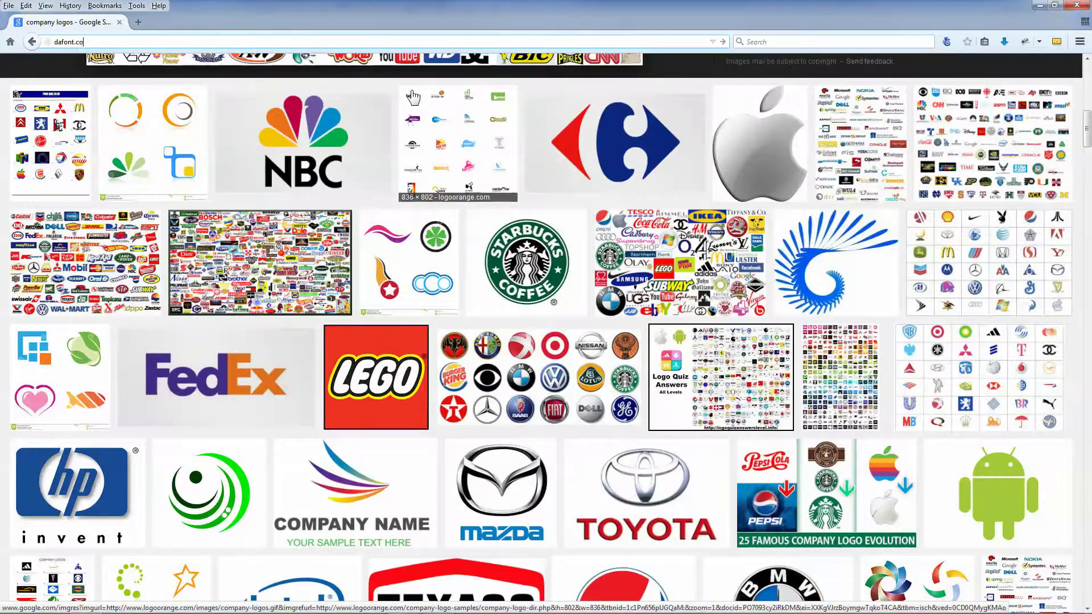
{"action": "key", "text": "Return"}
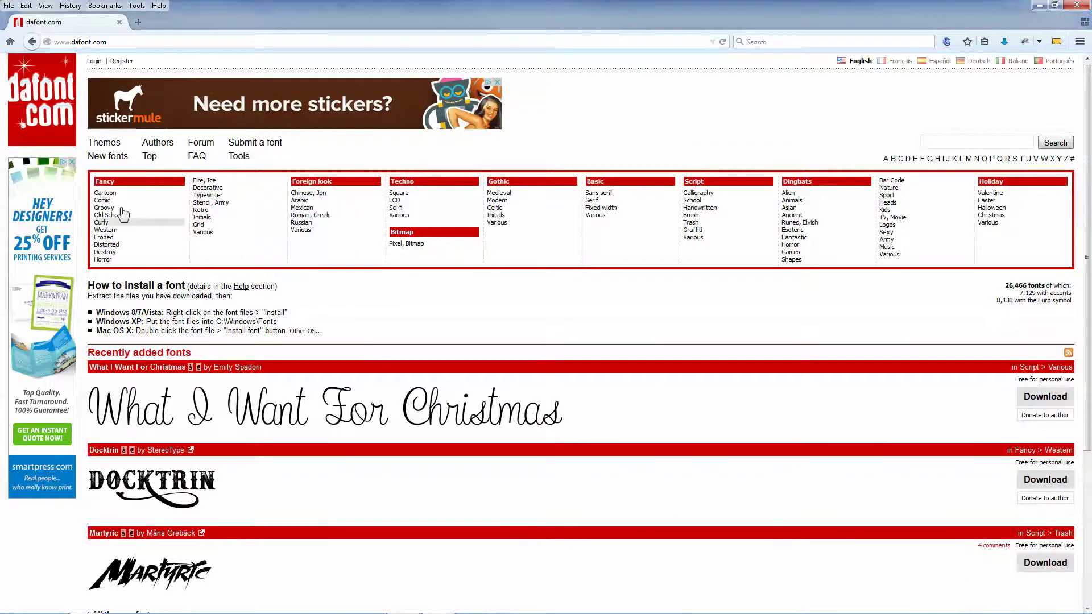
Show Cartoon fonts previewed as 'DogChat', 100 fonts per page.
{"action": "left_click", "coordinate": [107, 193]}
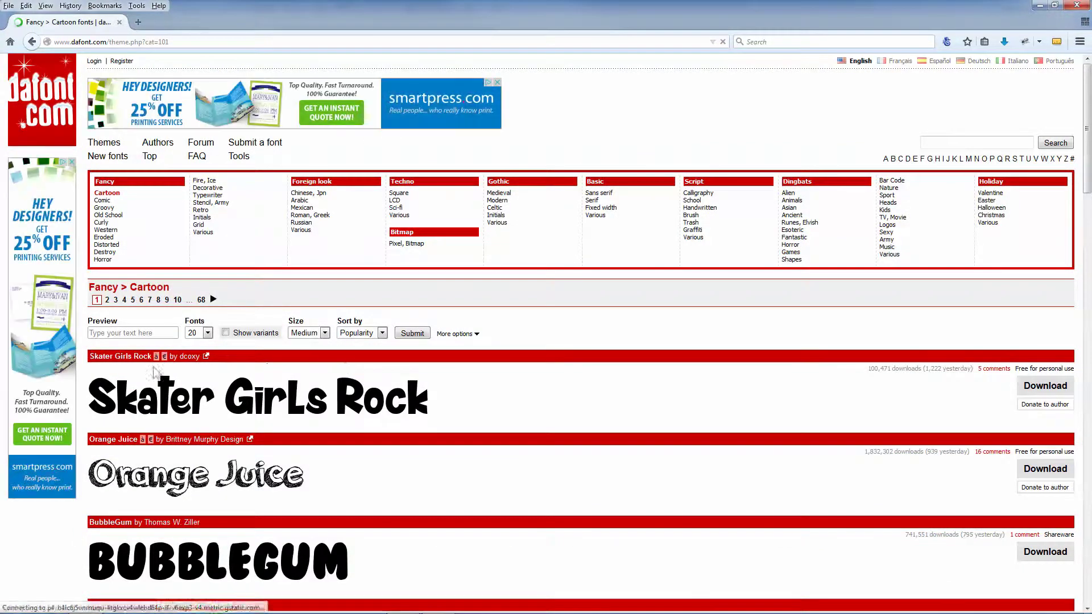
{"action": "left_click", "coordinate": [140, 334]}
{"action": "type", "text": "DogChat"}
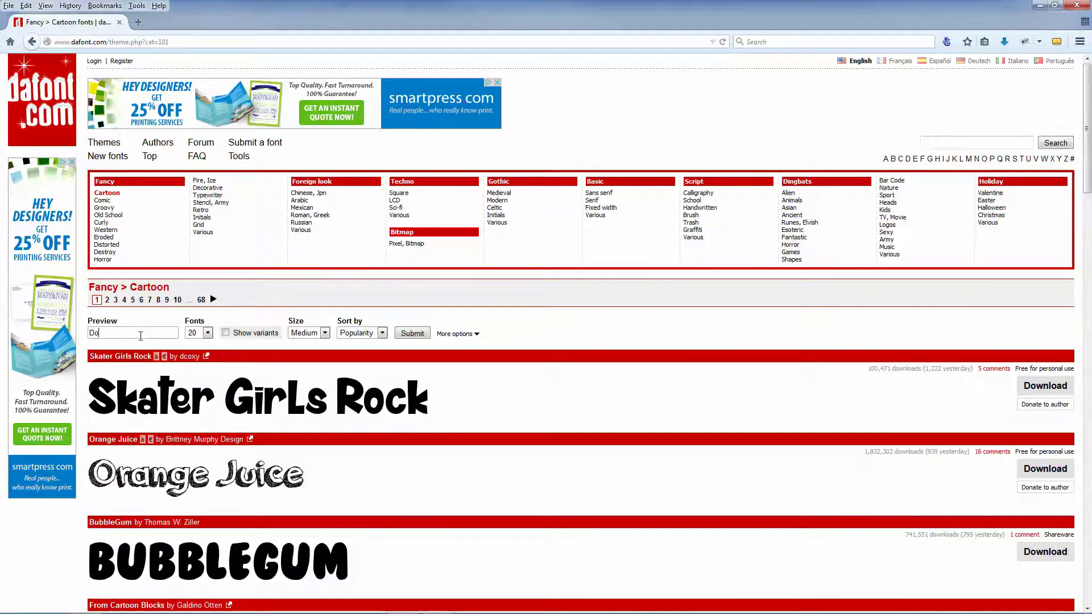
{"action": "left_click", "coordinate": [199, 333]}
{"action": "left_click", "coordinate": [205, 378]}
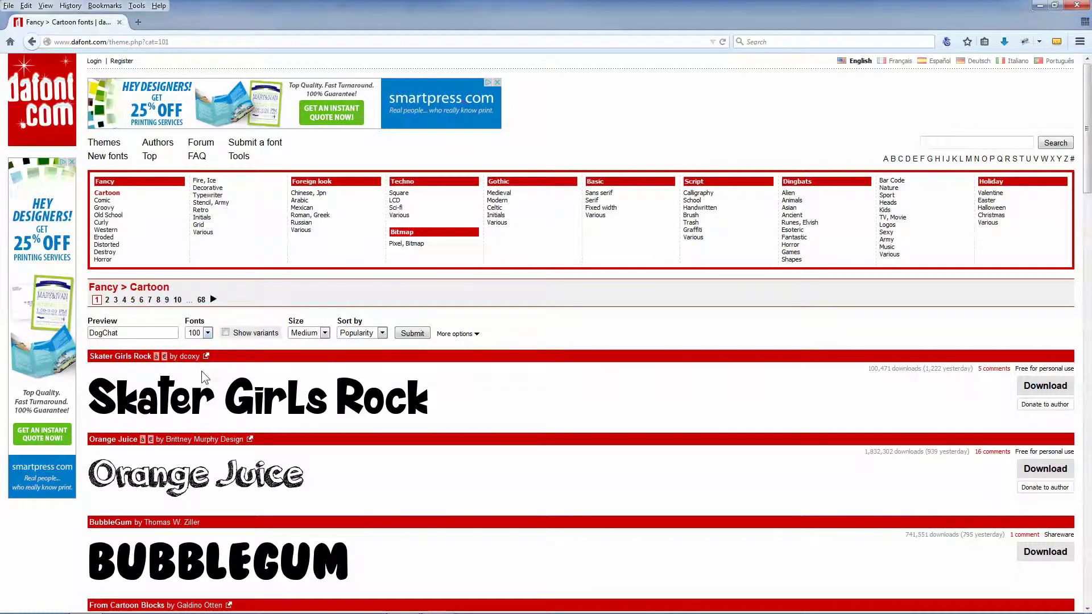
{"action": "left_click", "coordinate": [408, 333]}
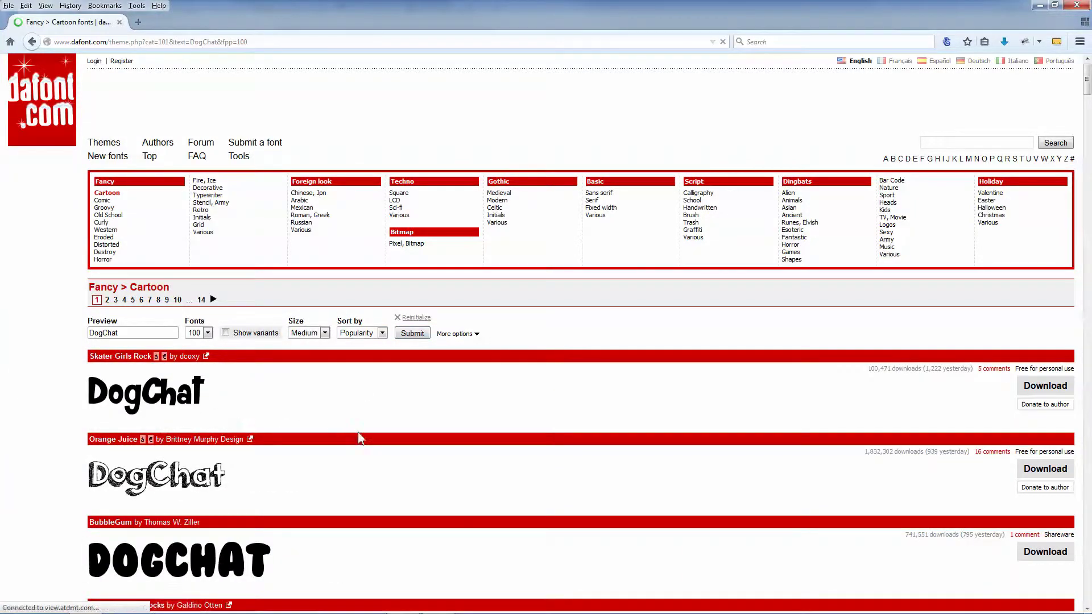
Browse the previews and download the Skater Girls Rock font zip, then minimize the browser.
{"action": "scroll", "coordinate": [357, 431], "scroll_direction": "down", "scroll_amount": 3}
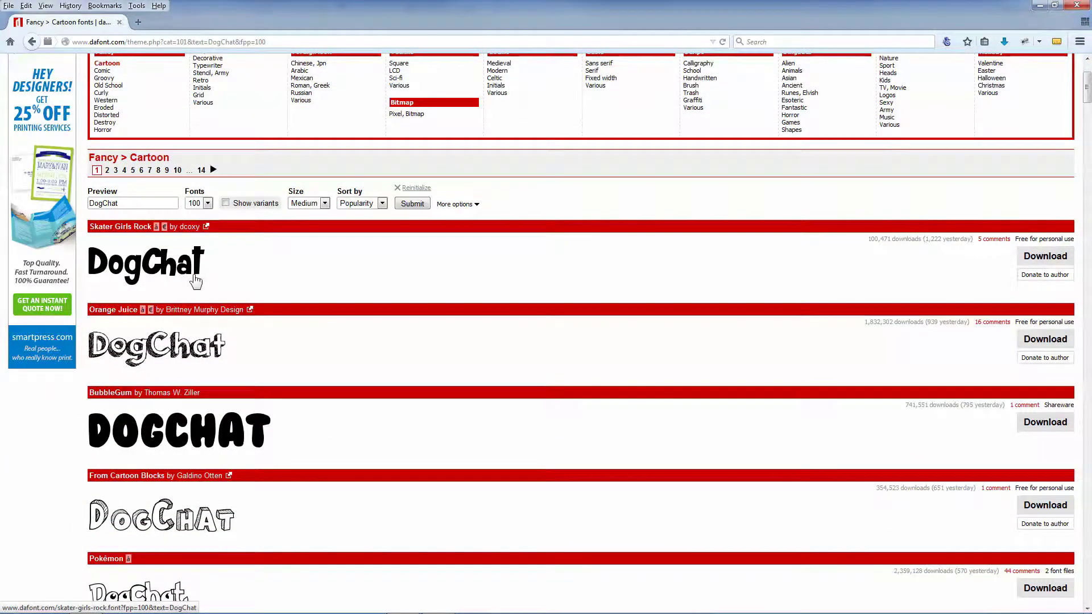
{"action": "scroll", "coordinate": [220, 289], "scroll_direction": "down", "scroll_amount": 8}
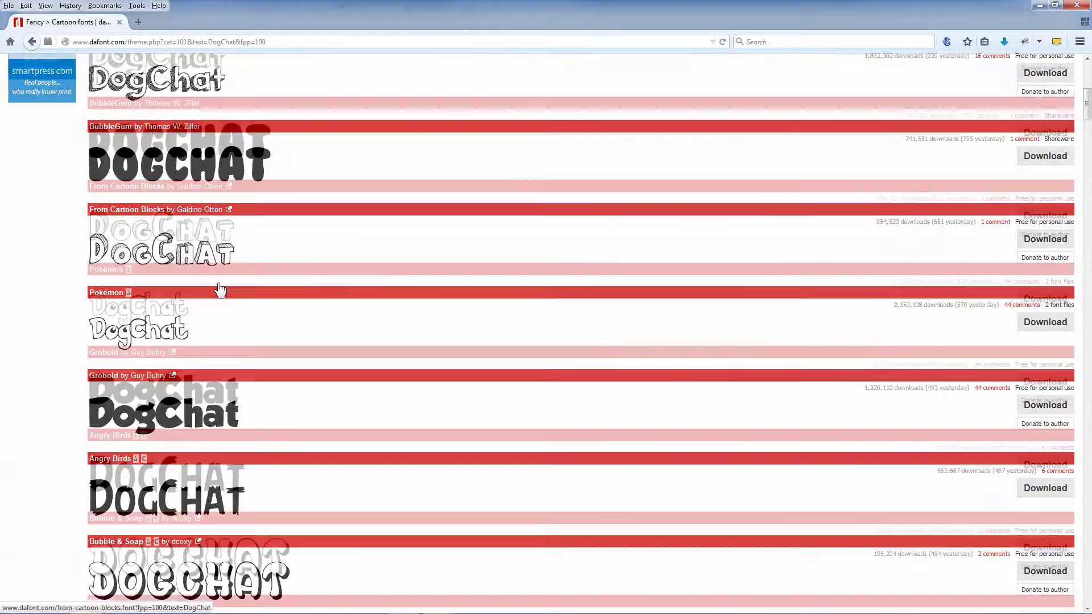
{"action": "scroll", "coordinate": [220, 290], "scroll_direction": "down", "scroll_amount": 15}
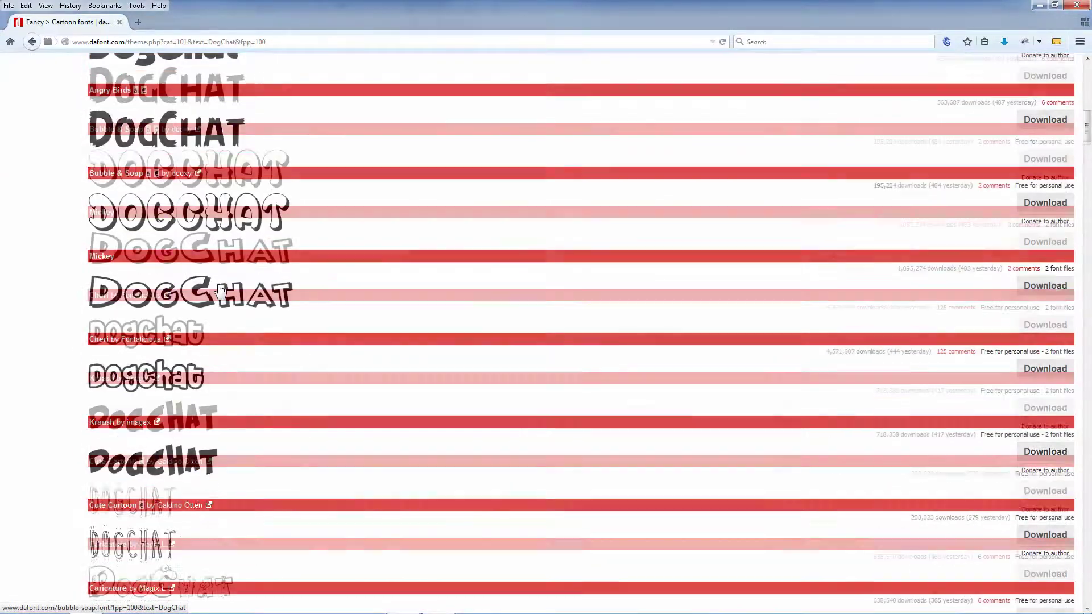
{"action": "scroll", "coordinate": [220, 291], "scroll_direction": "down", "scroll_amount": 12}
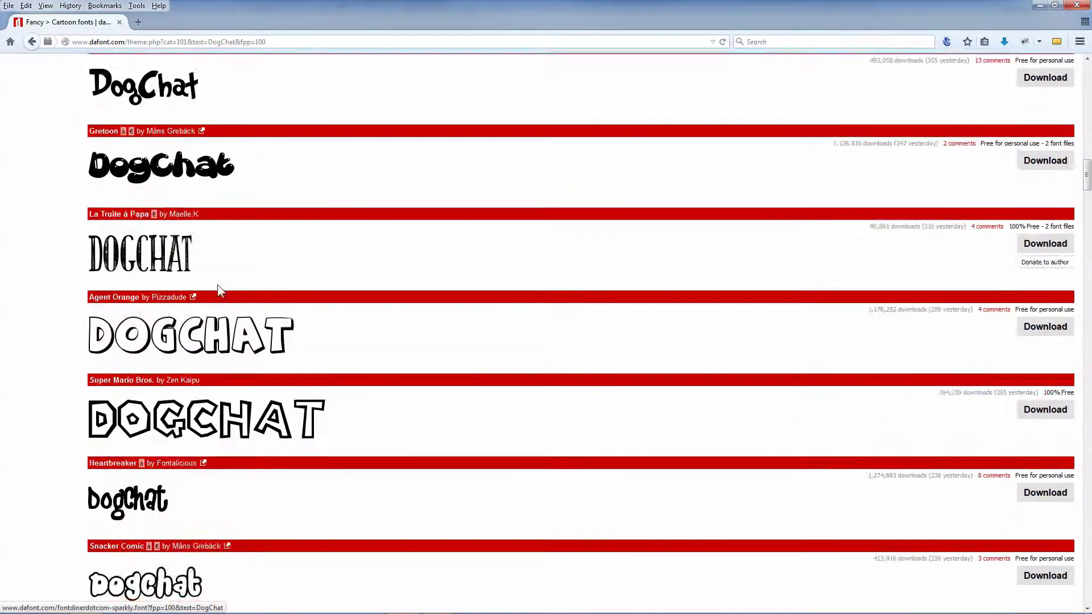
{"action": "scroll", "coordinate": [220, 292], "scroll_direction": "up", "scroll_amount": 20}
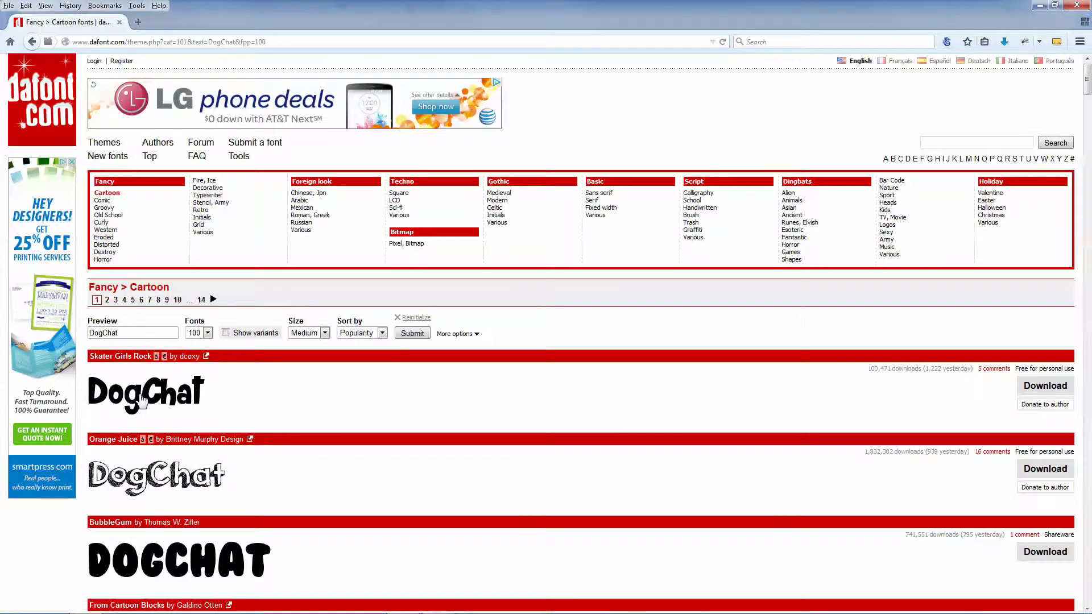
{"action": "left_click", "coordinate": [1045, 386]}
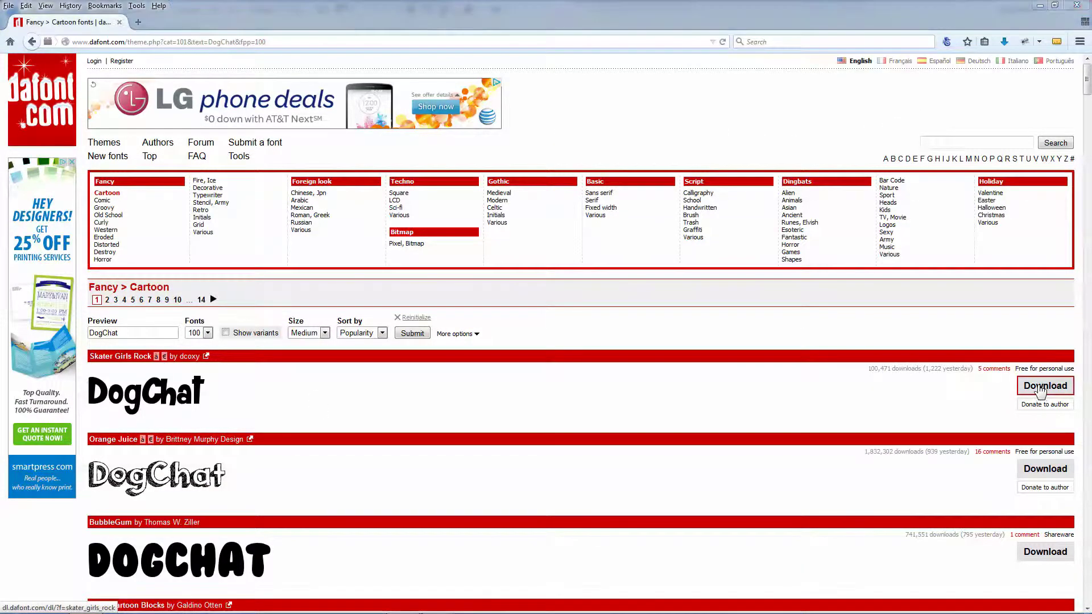
{"action": "left_click", "coordinate": [590, 376]}
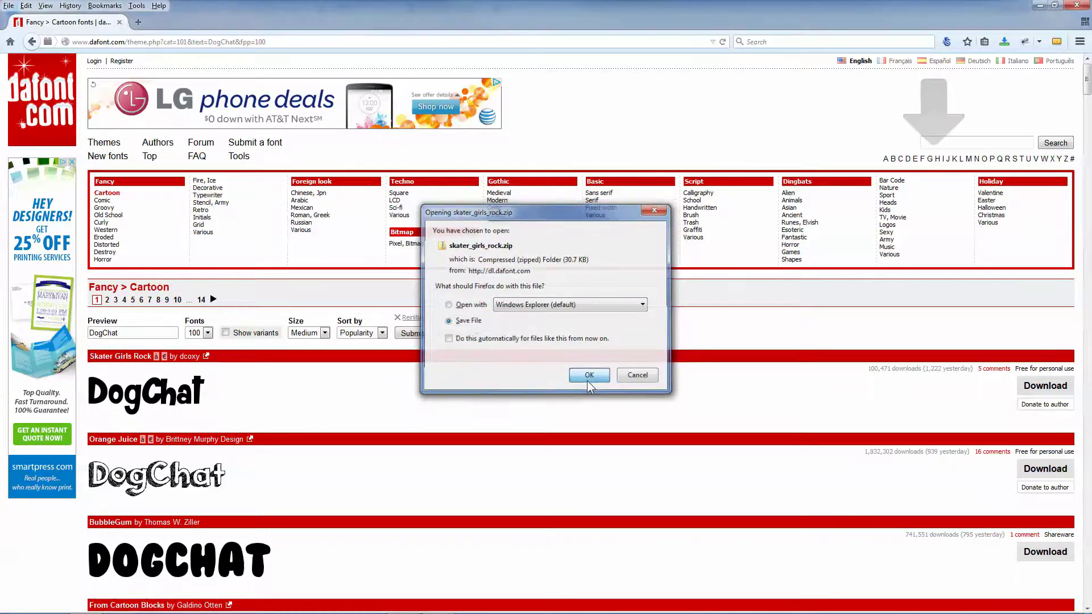
{"action": "left_click", "coordinate": [1040, 5]}
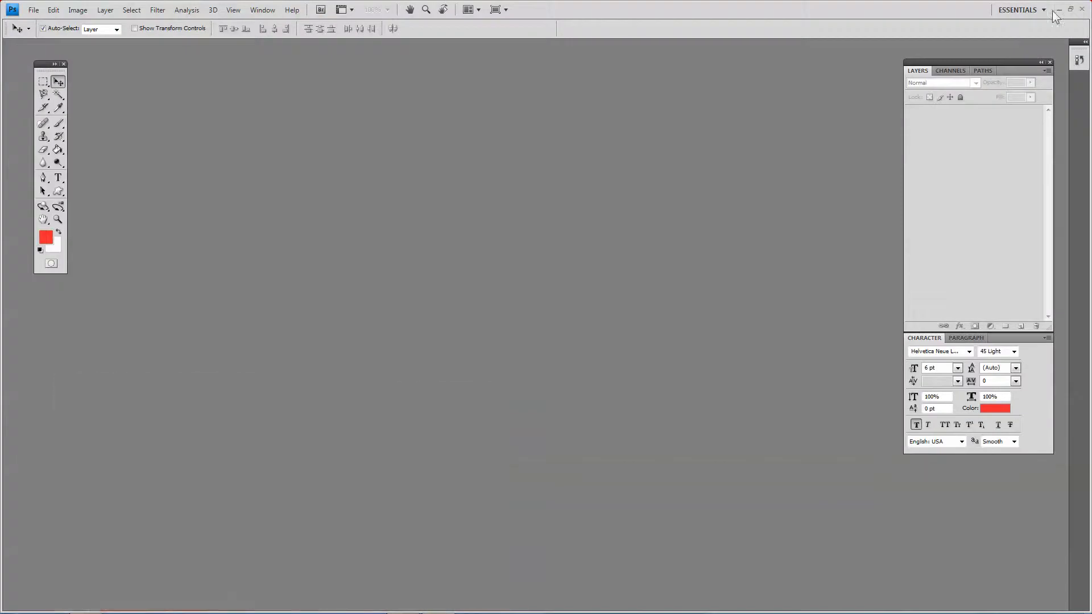
Extract skater_girls_rock.zip into the skater_girls_rock folder.
{"action": "left_click", "coordinate": [1059, 9]}
{"action": "right_click", "coordinate": [7, 21]}
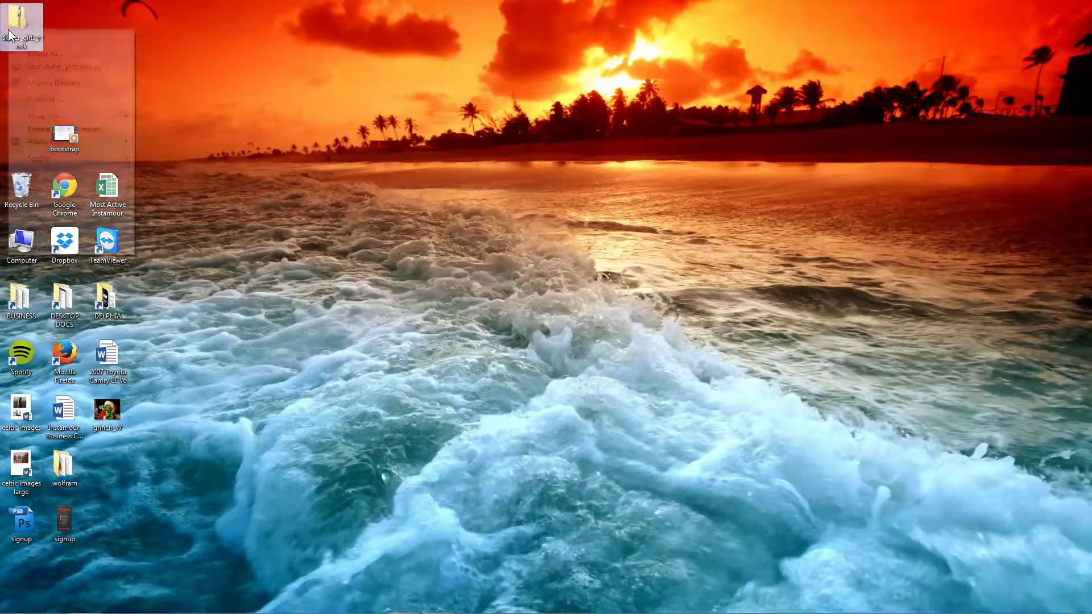
{"action": "left_click", "coordinate": [56, 48]}
{"action": "left_click", "coordinate": [654, 426]}
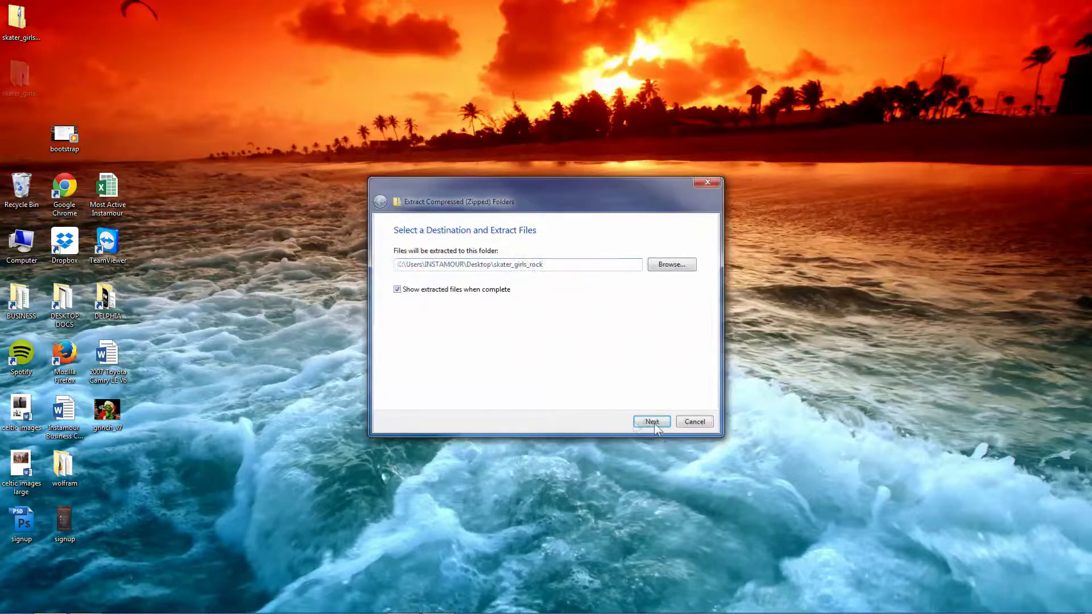
Install the Skater Girls Rock font, close the folder and return to Photoshop.
{"action": "right_click", "coordinate": [377, 210]}
{"action": "left_click", "coordinate": [405, 238]}
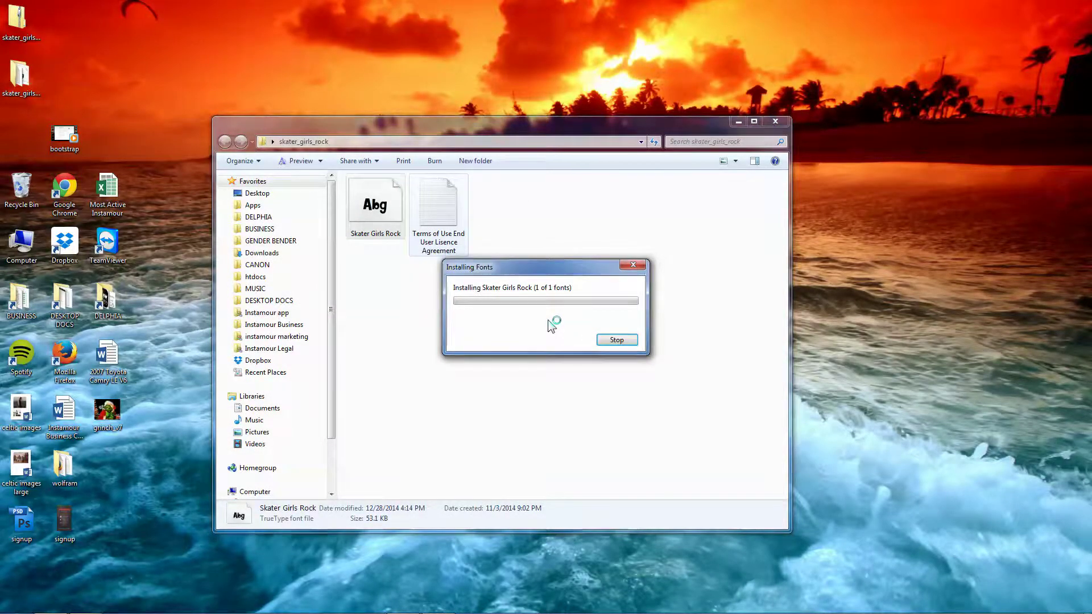
{"action": "left_click", "coordinate": [774, 123]}
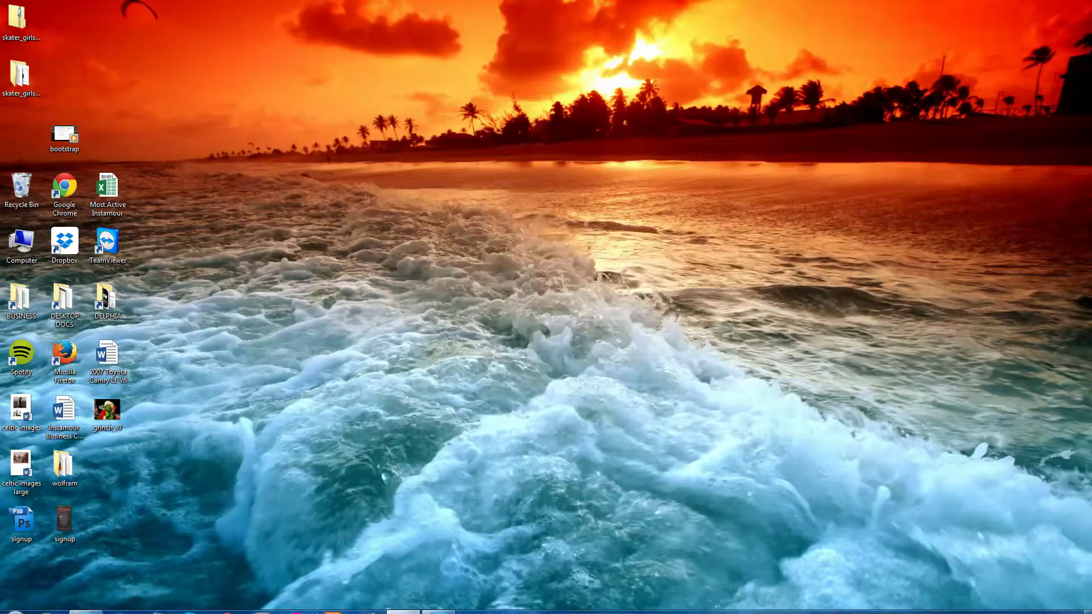
{"action": "left_click", "coordinate": [438, 609]}
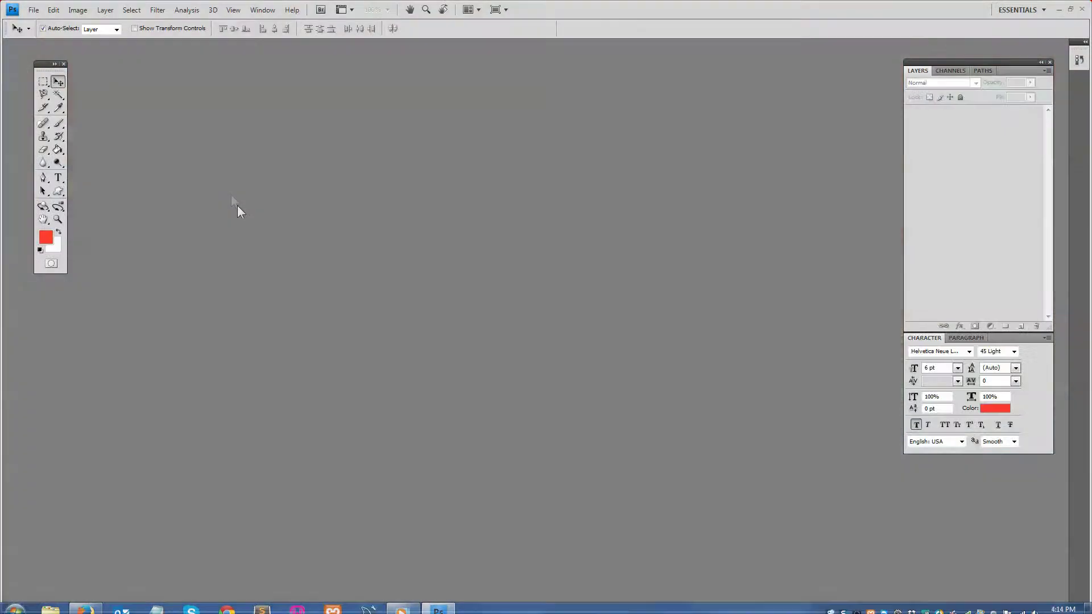
Create a new blank document, Untitled-1, 8 × 4 inches.
{"action": "left_click", "coordinate": [34, 10]}
{"action": "left_click", "coordinate": [46, 23]}
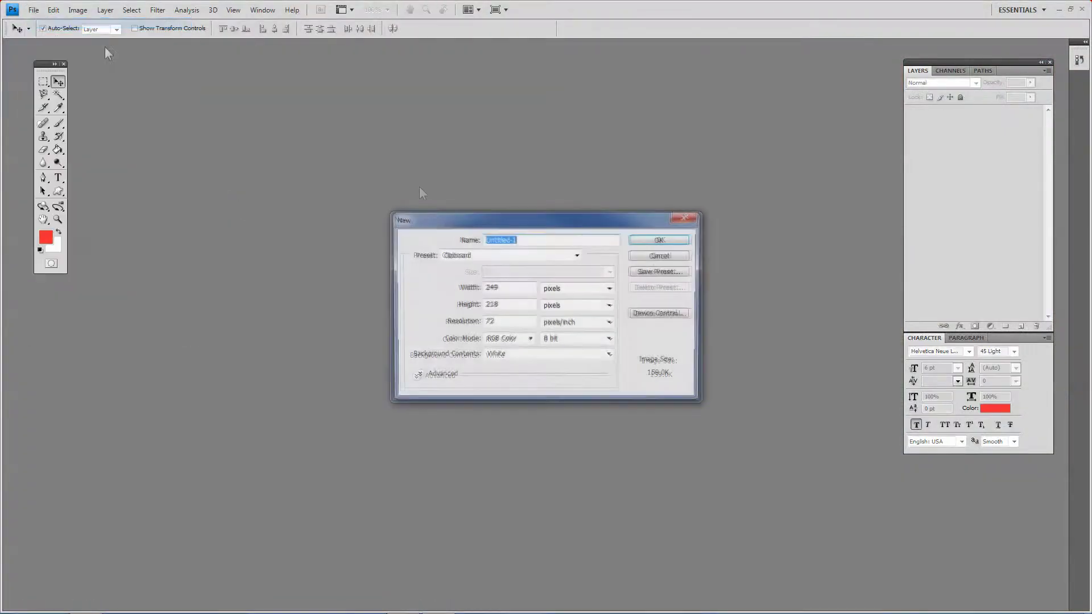
{"action": "left_click", "coordinate": [574, 288]}
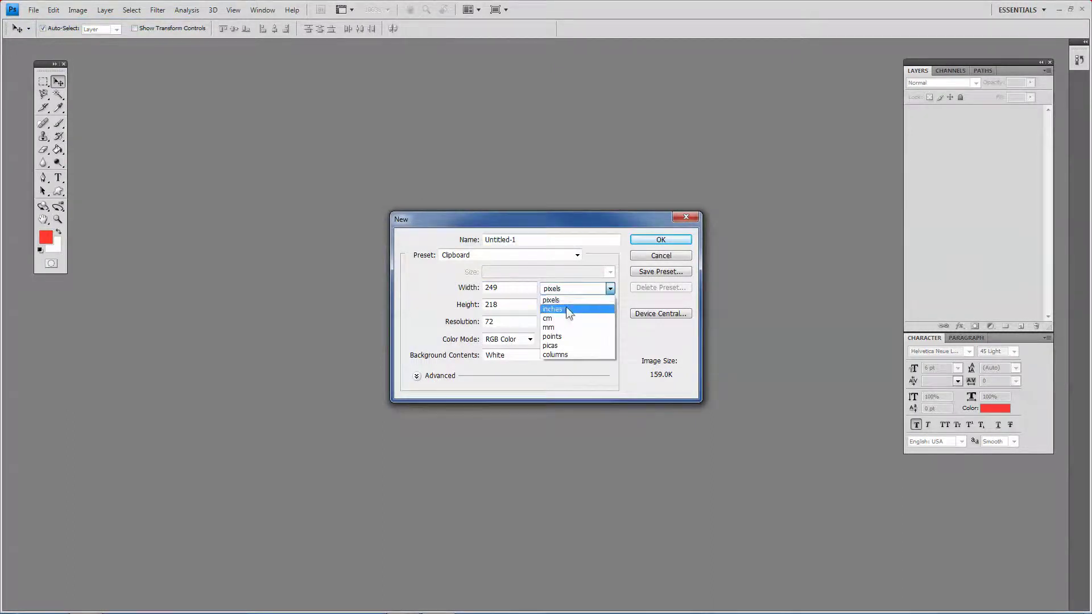
{"action": "left_click", "coordinate": [557, 306]}
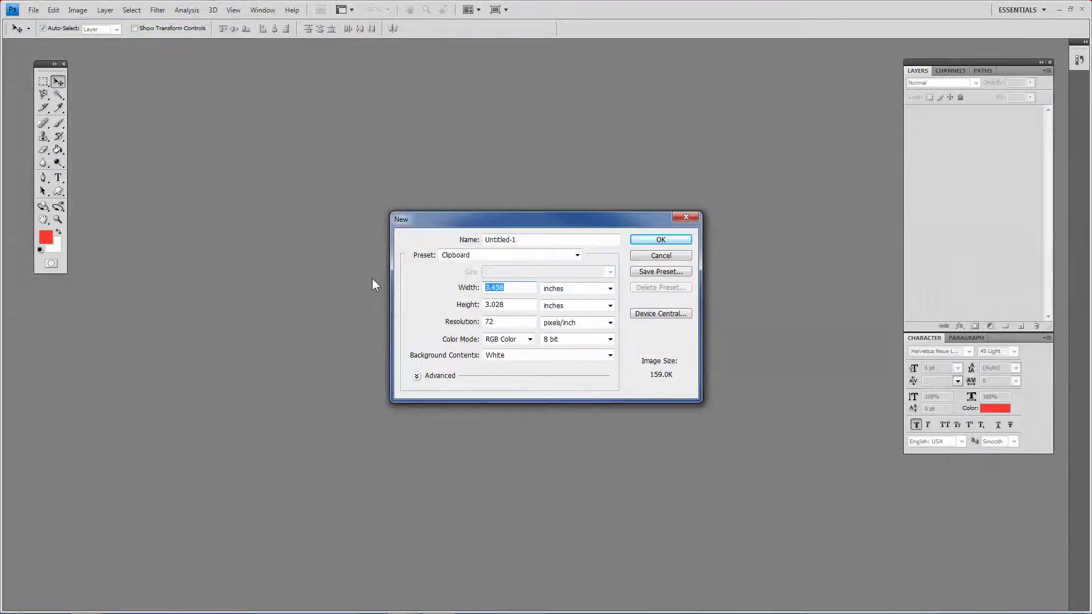
{"action": "type", "text": "8"}
{"action": "key", "text": "Tab"}
{"action": "key", "text": "Tab"}
{"action": "type", "text": "4"}
{"action": "key", "text": "Tab"}
{"action": "key", "text": "Tab"}
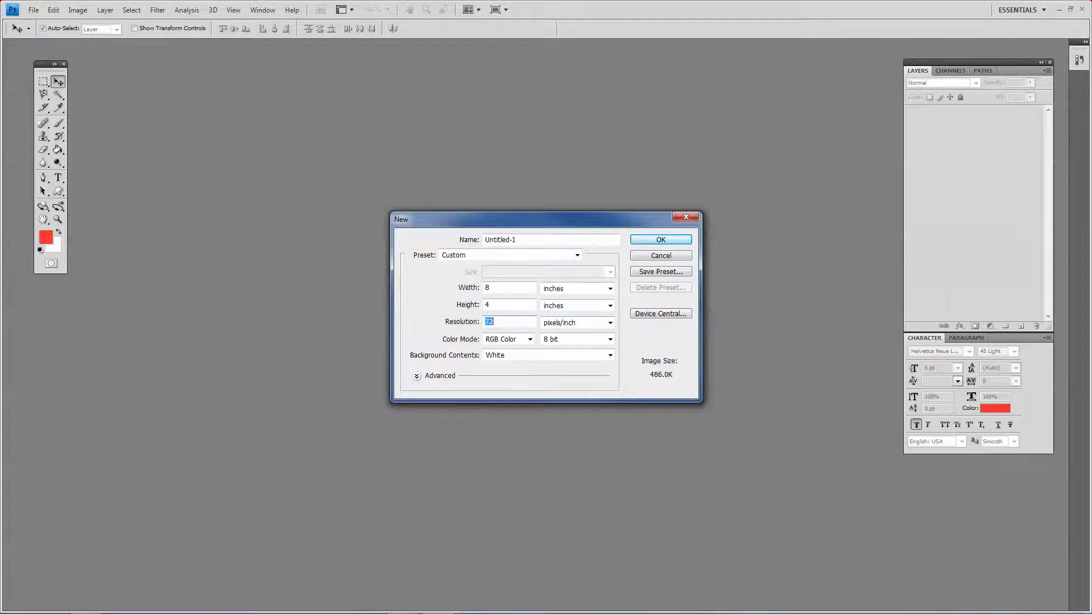
{"action": "key", "text": "Return"}
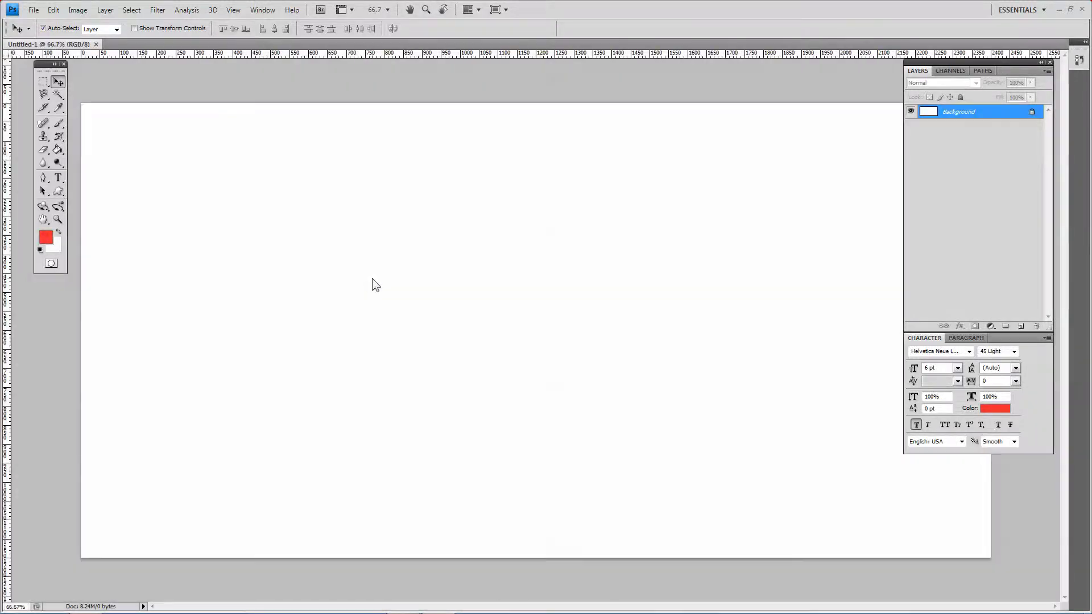
{"action": "scroll", "coordinate": [331, 240], "scroll_direction": "down", "scroll_amount": 5}
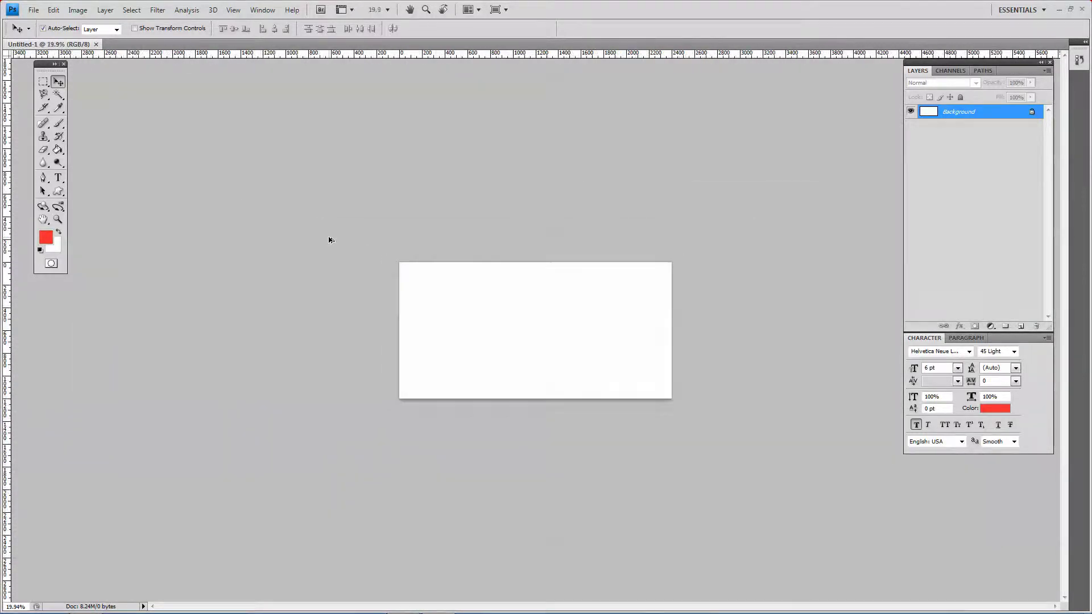
{"action": "scroll", "coordinate": [329, 239], "scroll_direction": "up", "scroll_amount": 2}
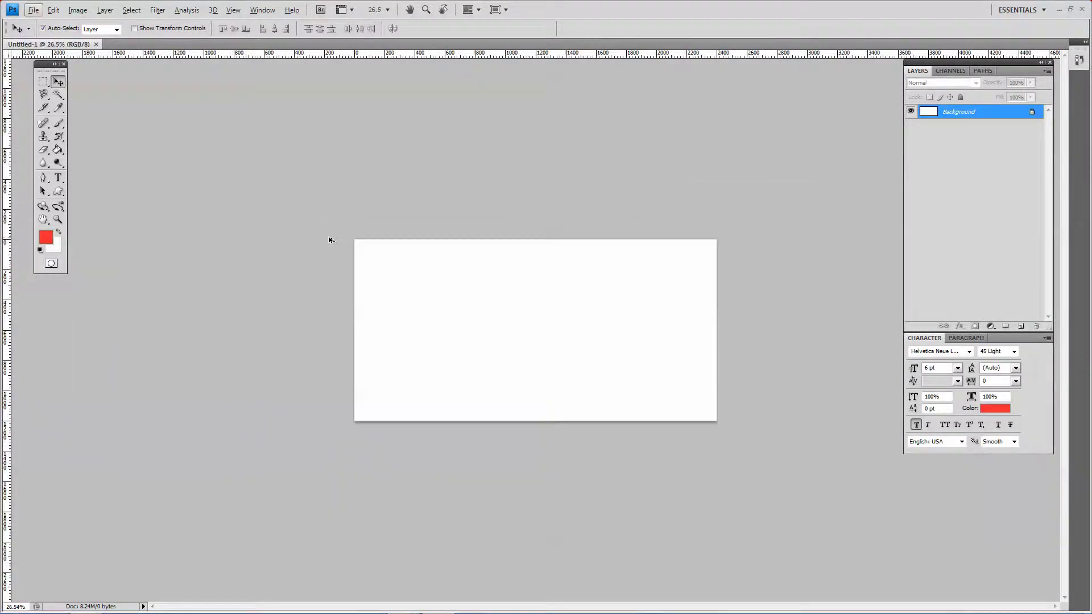
Set the foreground colour to purple 4200ba.
{"action": "left_click", "coordinate": [47, 238]}
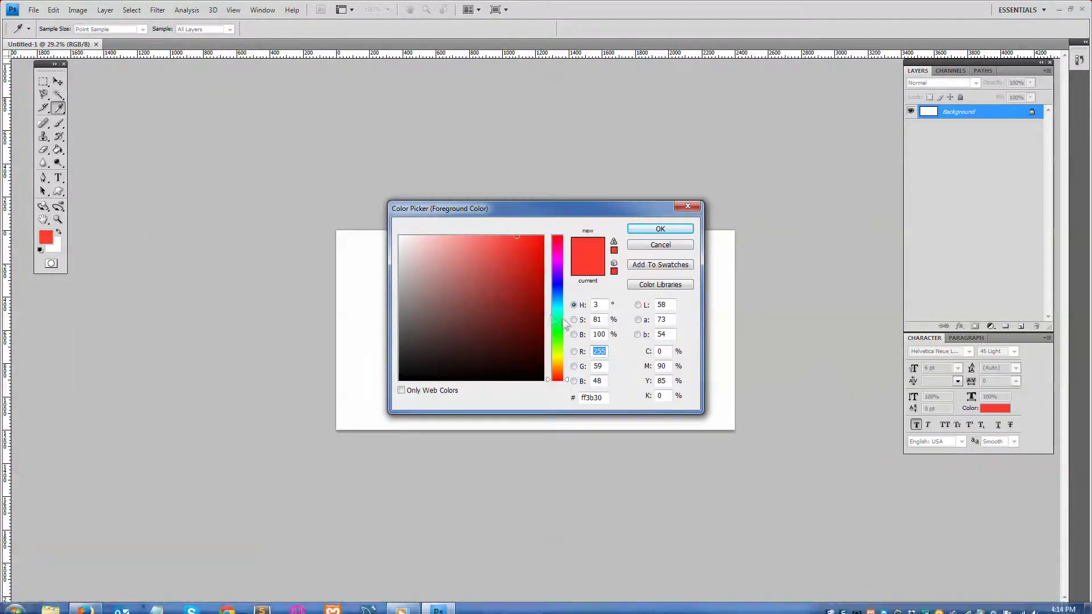
{"action": "left_click", "coordinate": [558, 281]}
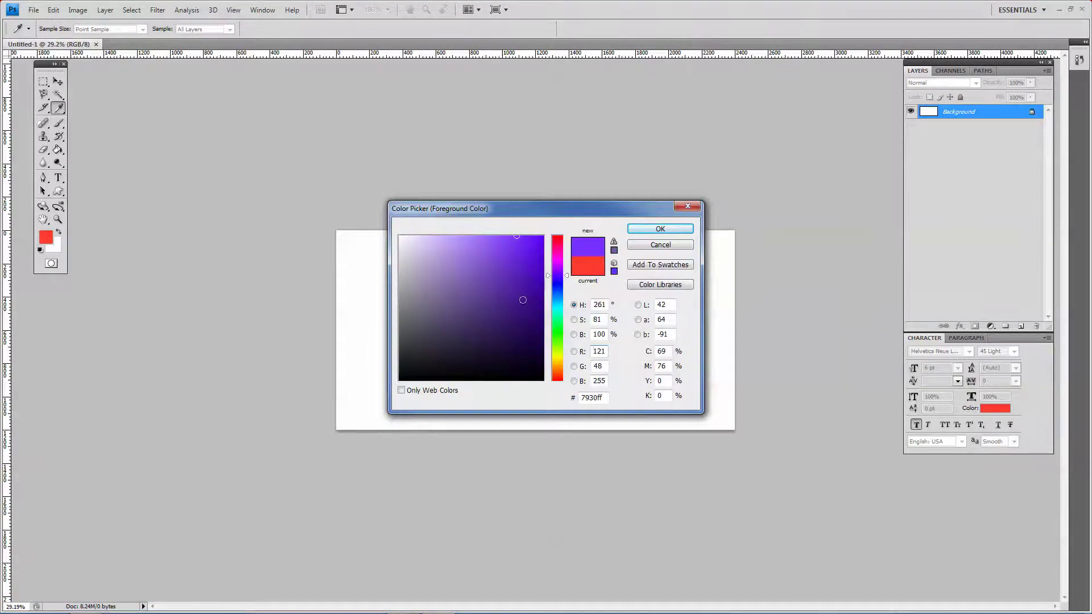
{"action": "left_click_drag", "start_coordinate": [518, 301], "coordinate": [574, 276]}
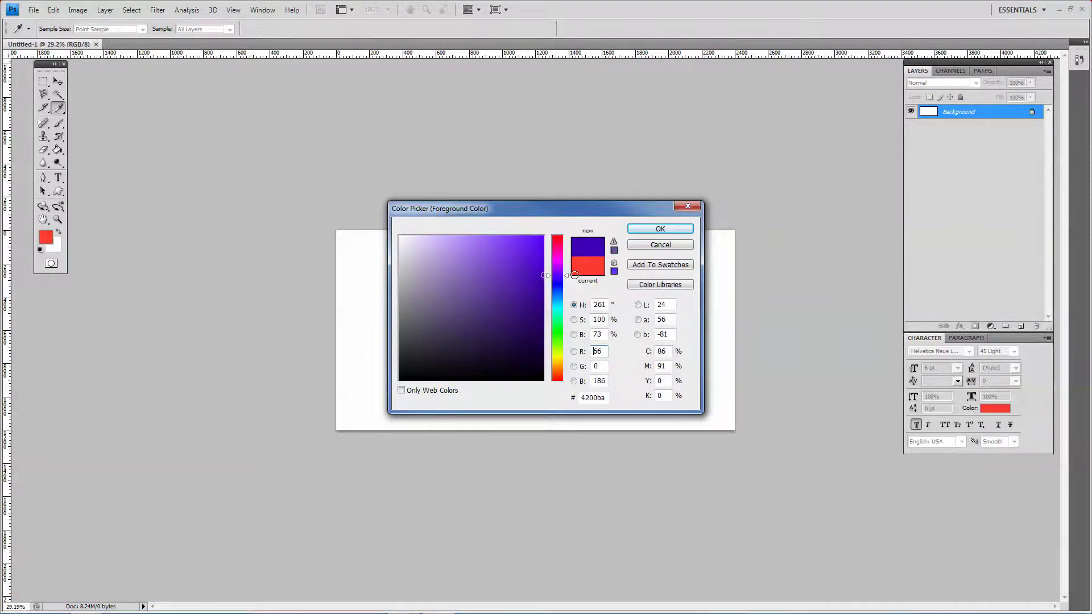
{"action": "left_click", "coordinate": [657, 228]}
Type 'DogChat' on the canvas at 36 pt.
{"action": "key", "text": "t"}
{"action": "left_click", "coordinate": [443, 323]}
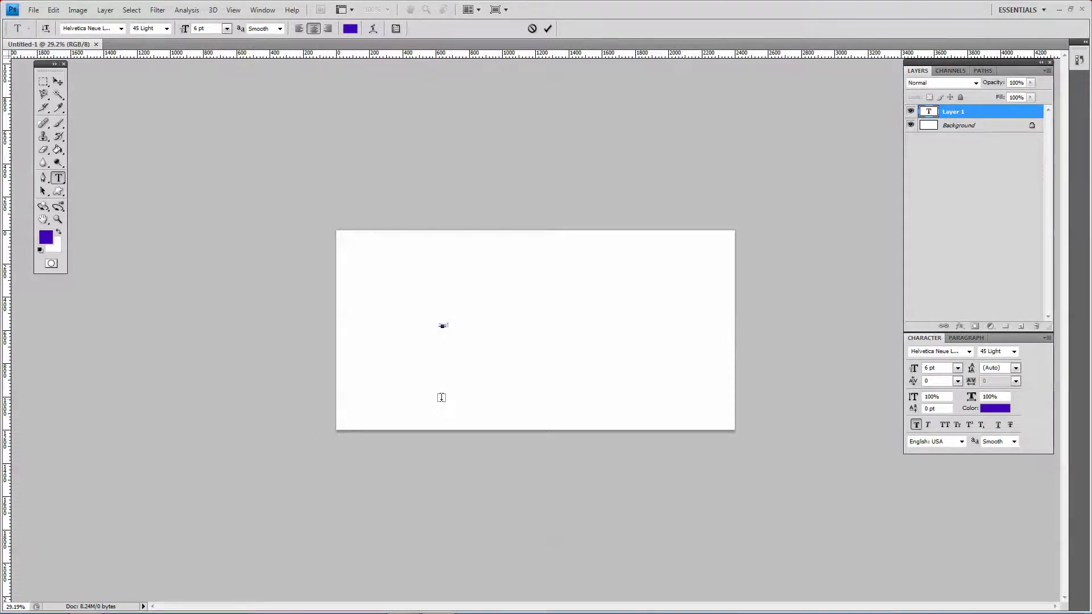
{"action": "left_click", "coordinate": [57, 82]}
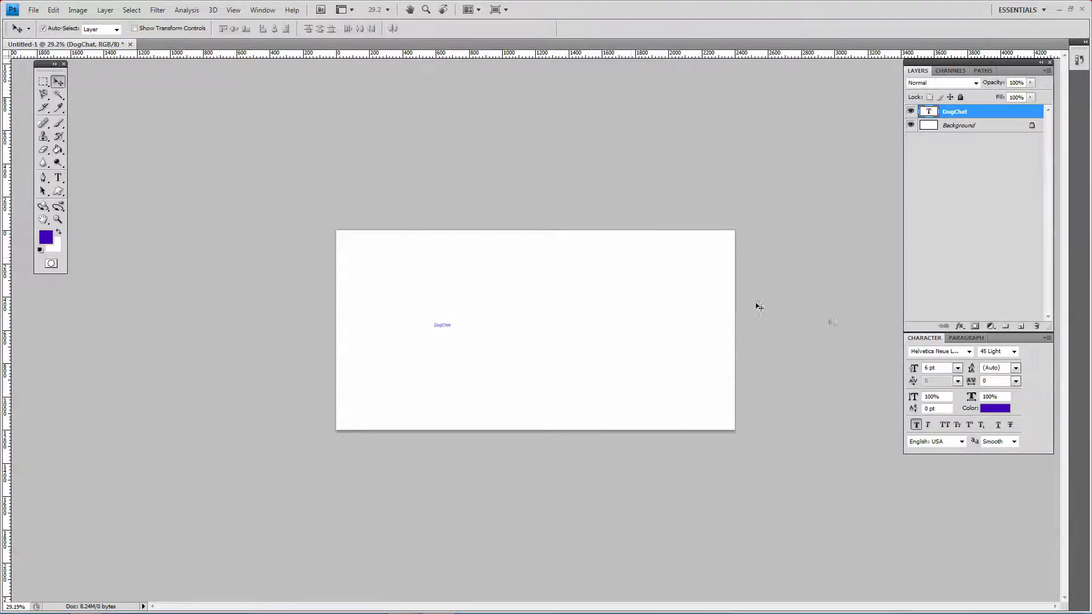
{"action": "left_click", "coordinate": [957, 368]}
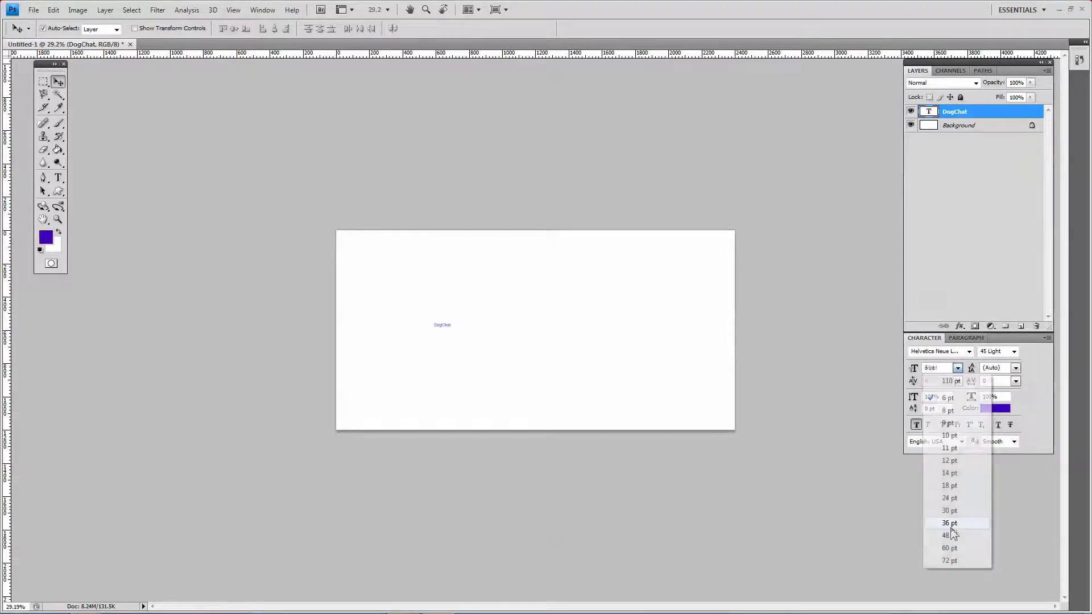
{"action": "left_click", "coordinate": [953, 523]}
Change DogChat to Skater Girls Rock at 72 pt and move it centre-right.
{"action": "left_click", "coordinate": [958, 350]}
{"action": "type", "text": "Sk"}
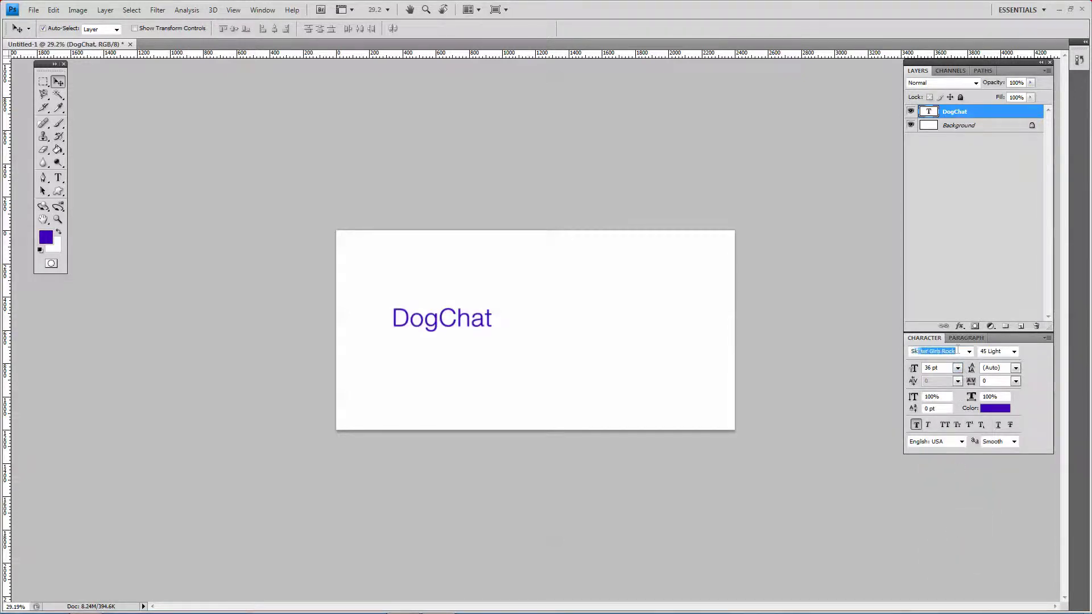
{"action": "type", "text": "ate"}
{"action": "key", "text": "Return"}
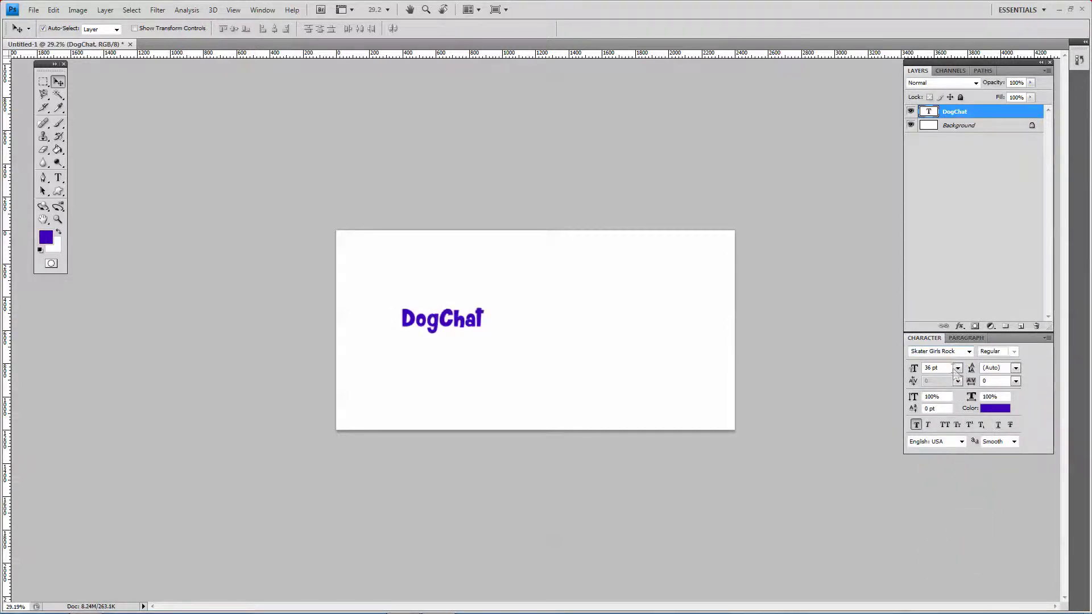
{"action": "left_click", "coordinate": [957, 369]}
{"action": "left_click", "coordinate": [977, 556]}
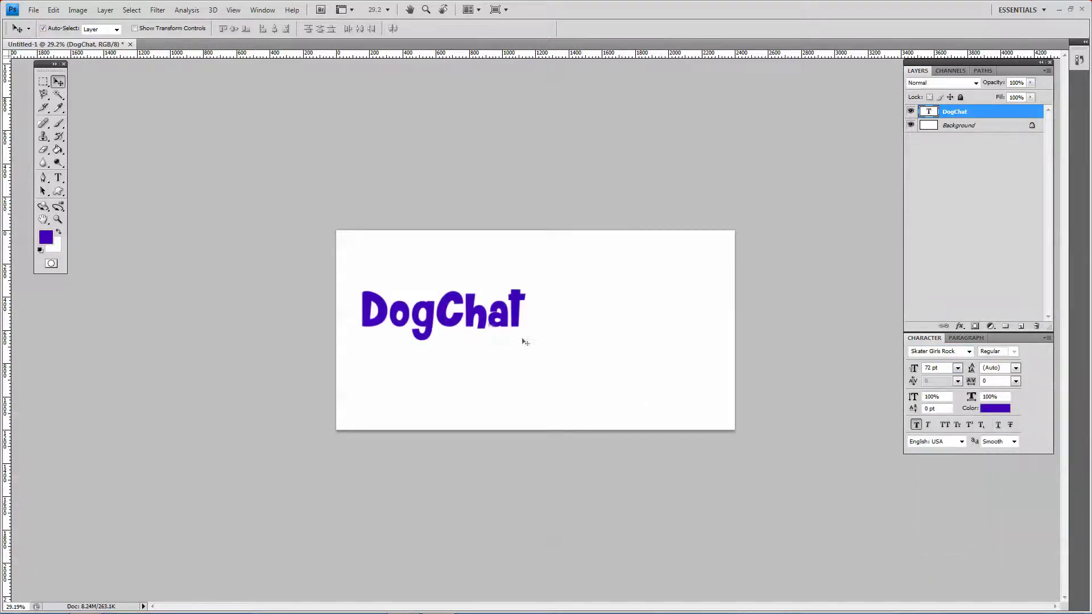
{"action": "left_click_drag", "start_coordinate": [475, 320], "coordinate": [598, 336]}
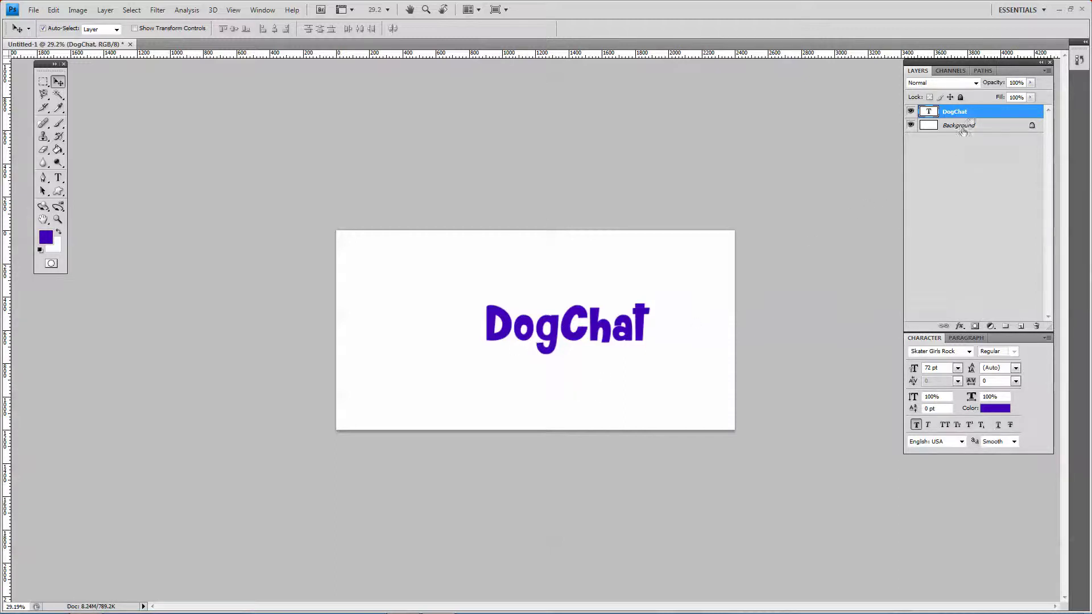
{"action": "double_click", "coordinate": [996, 114]}
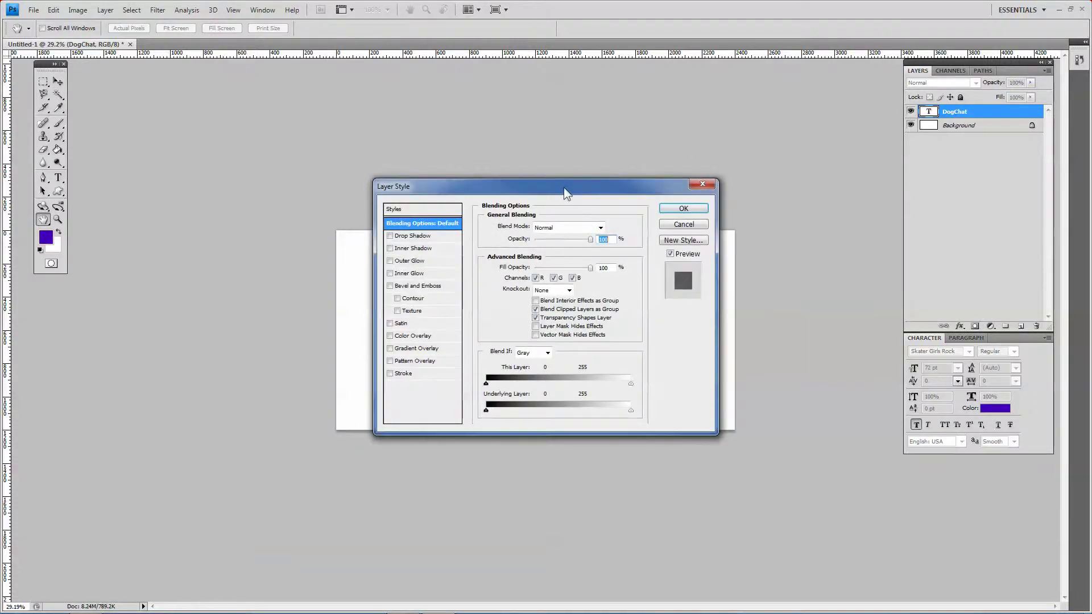
Enable Bevel and Emboss, Drop Shadow and Stroke on the DogChat layer.
{"action": "left_click_drag", "start_coordinate": [564, 186], "coordinate": [293, 238]}
{"action": "left_click", "coordinate": [118, 329]}
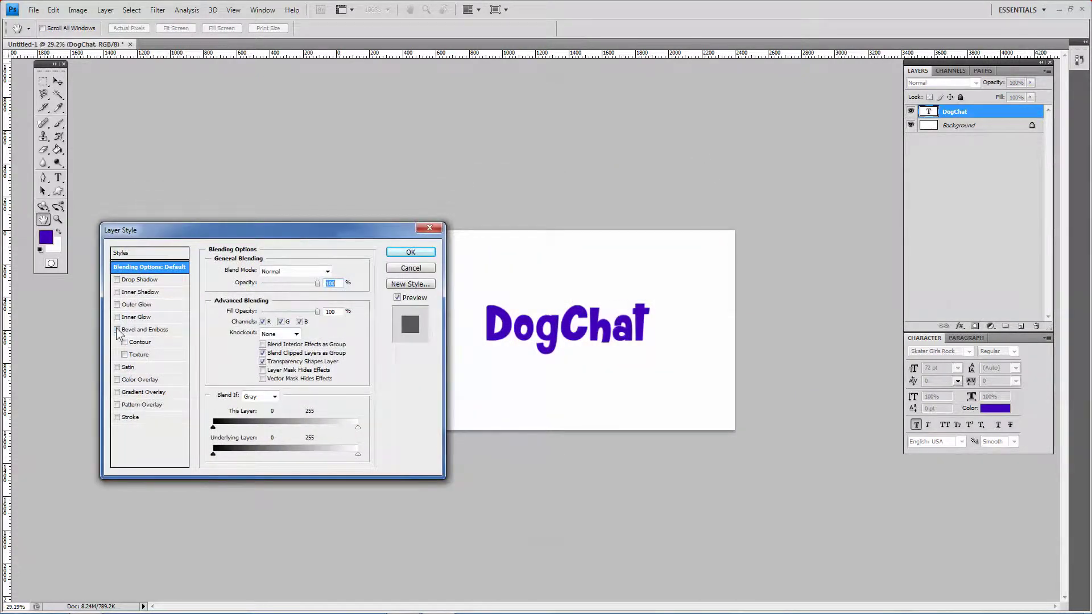
{"action": "left_click", "coordinate": [117, 279]}
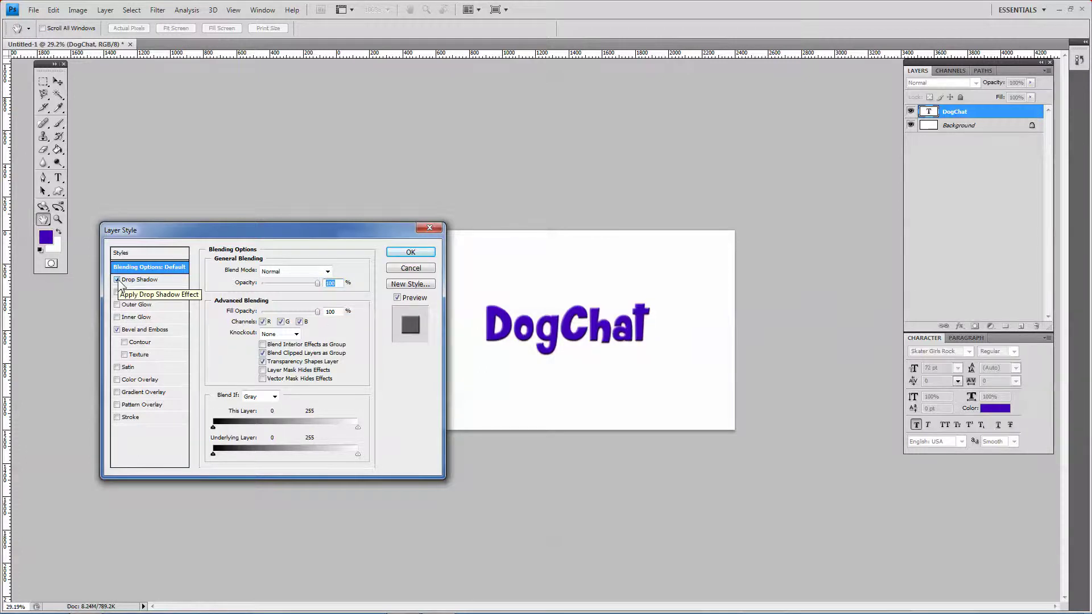
{"action": "left_click", "coordinate": [119, 418]}
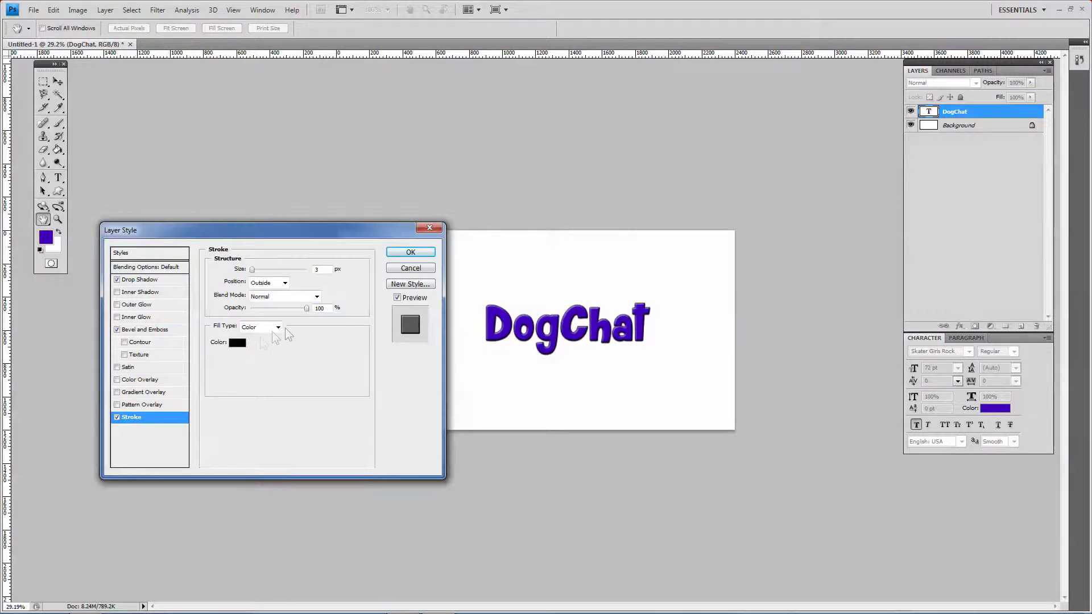
Set the stroke colour to pink-lavender f3a3ff and apply the effects.
{"action": "left_click", "coordinate": [238, 343]}
{"action": "mouse_move", "coordinate": [528, 219]}
{"action": "left_mouse_down"}
{"action": "mouse_move", "coordinate": [408, 278]}
{"action": "mouse_move", "coordinate": [240, 340]}
{"action": "left_mouse_up"}
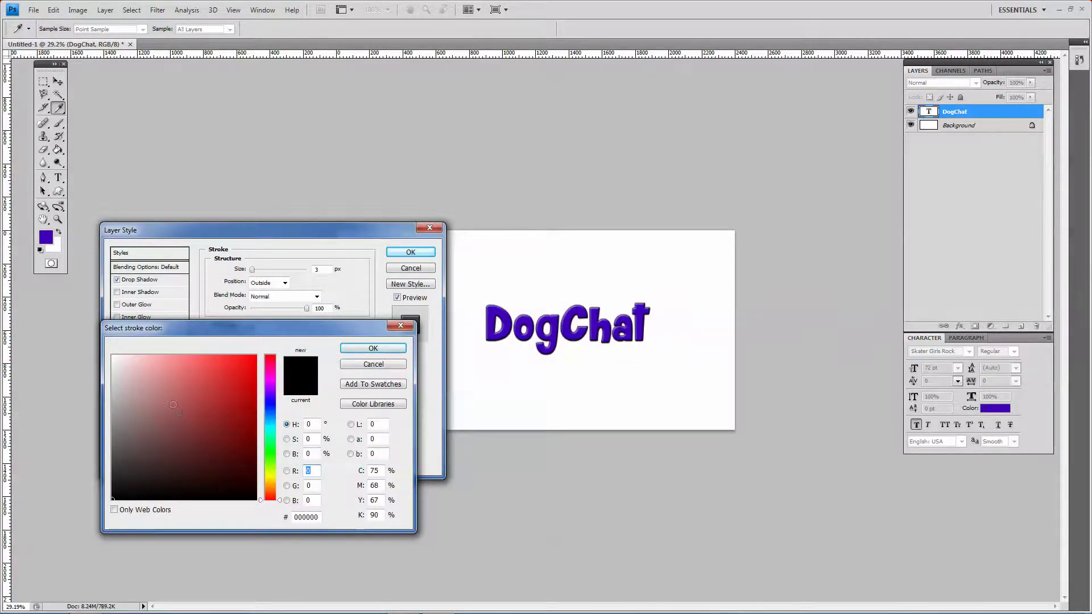
{"action": "left_click_drag", "start_coordinate": [172, 405], "coordinate": [149, 348]}
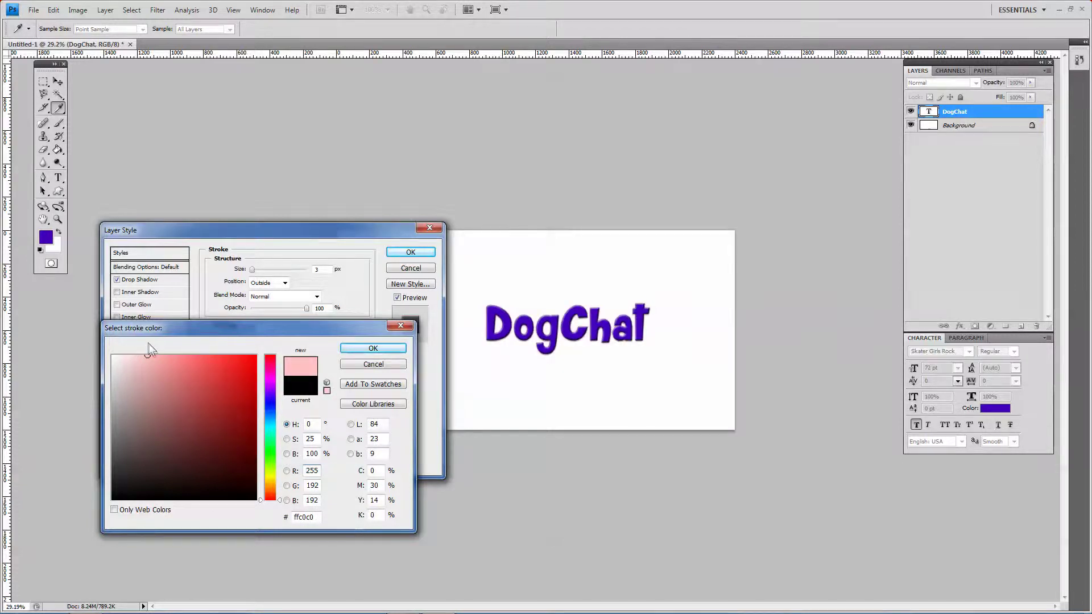
{"action": "left_click_drag", "start_coordinate": [272, 393], "coordinate": [272, 382]}
{"action": "left_click", "coordinate": [164, 356]}
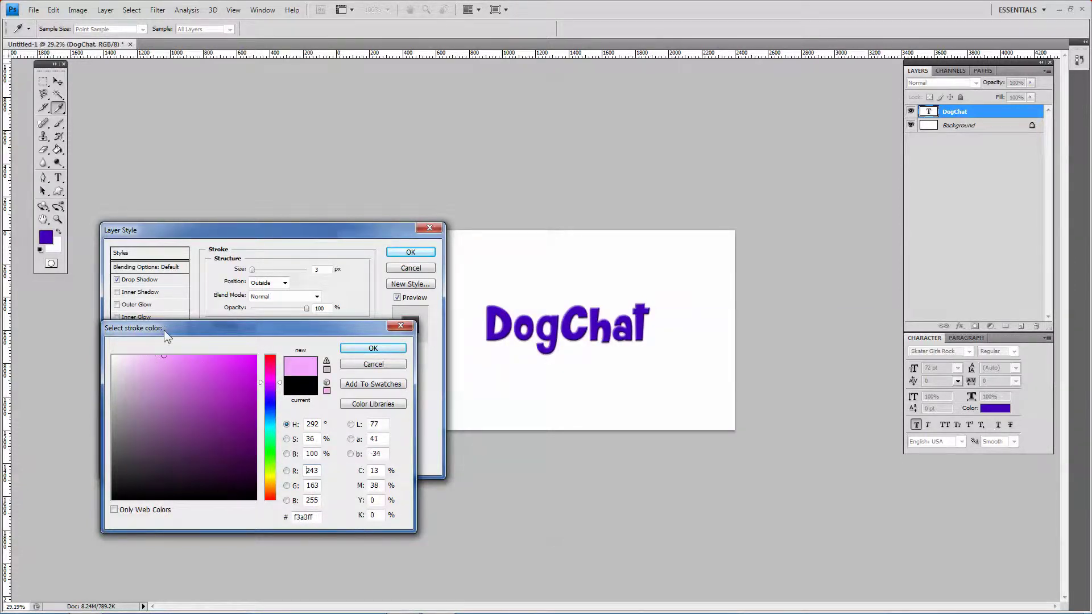
{"action": "left_click", "coordinate": [373, 348]}
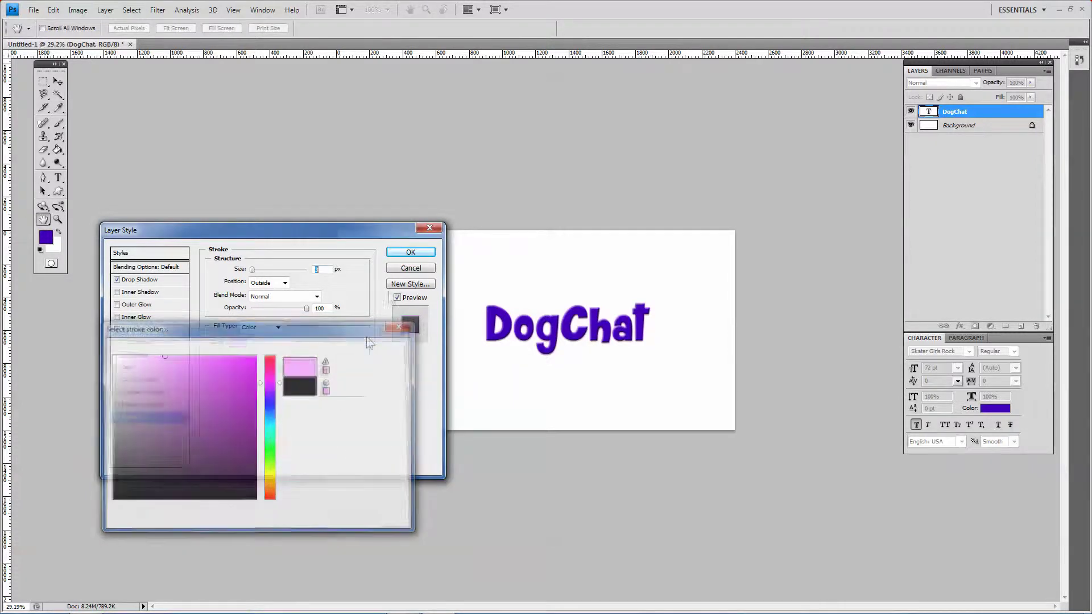
{"action": "left_click", "coordinate": [396, 252]}
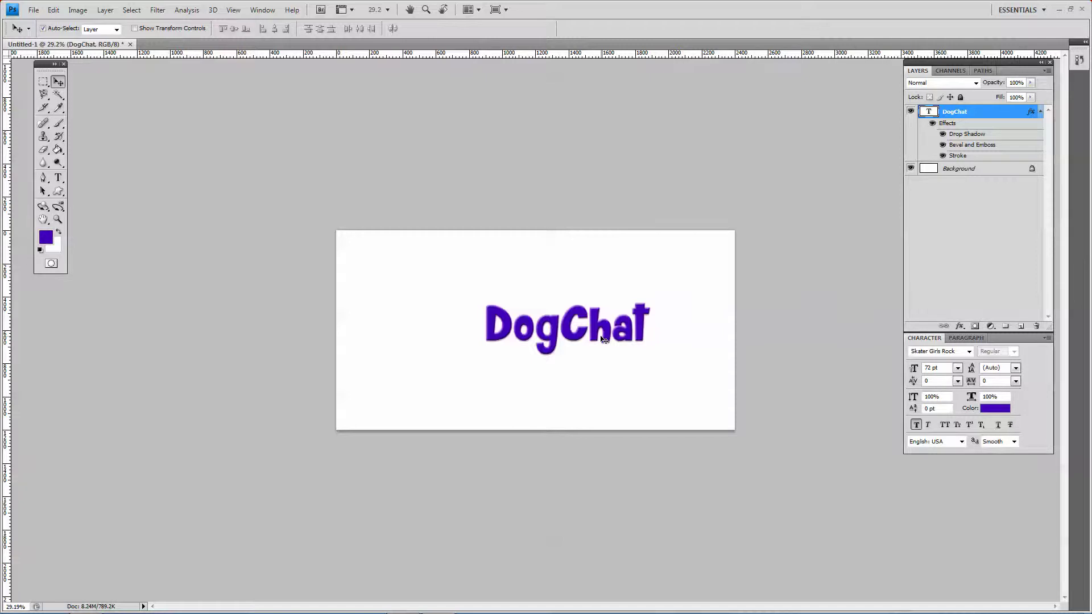
Nudge DogChat about 50 px right and pick the cloud speech-bubble custom shape.
{"action": "left_click_drag", "start_coordinate": [597, 336], "coordinate": [624, 337]}
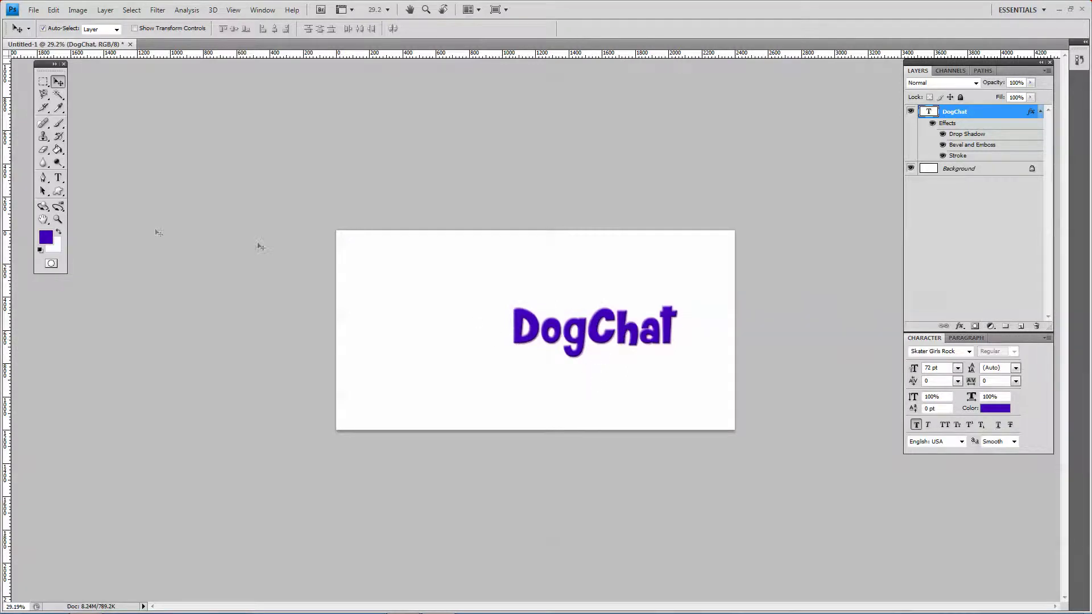
{"action": "left_click", "coordinate": [58, 191]}
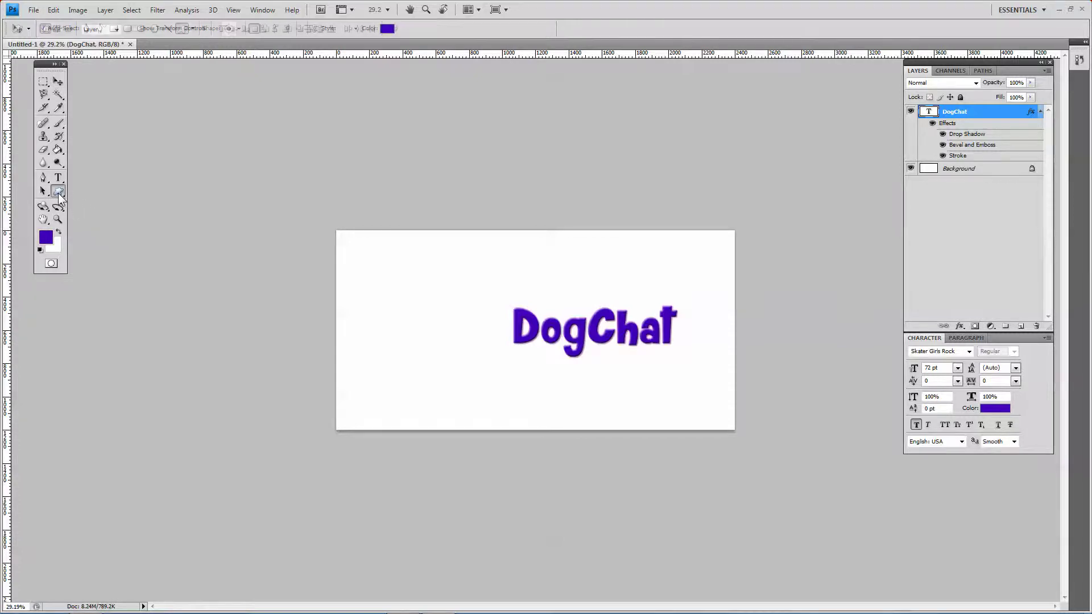
{"action": "left_click", "coordinate": [239, 29]}
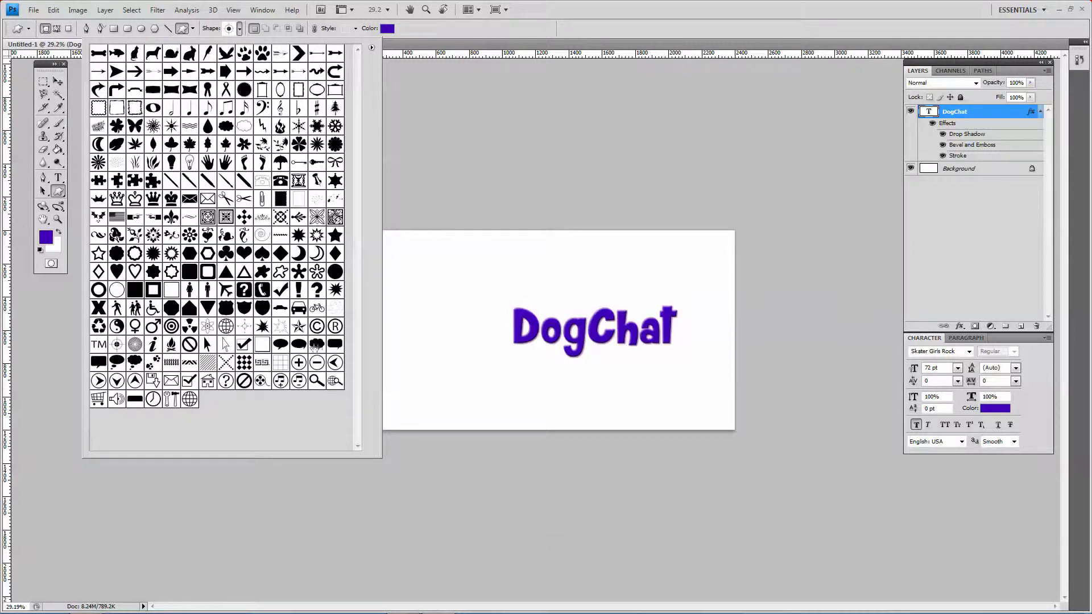
{"action": "left_click", "coordinate": [317, 346]}
Draw a large cloud speech bubble, Shape 1, left of DogChat.
{"action": "left_click", "coordinate": [383, 280]}
{"action": "left_click_drag", "start_coordinate": [383, 279], "coordinate": [456, 341]}
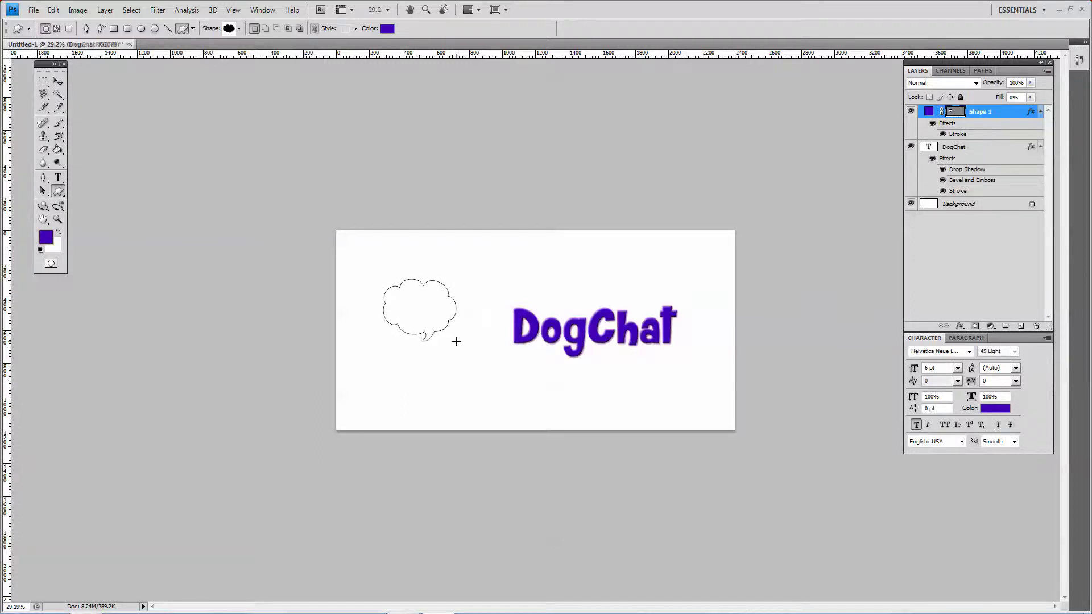
{"action": "key", "text": "ctrl+z"}
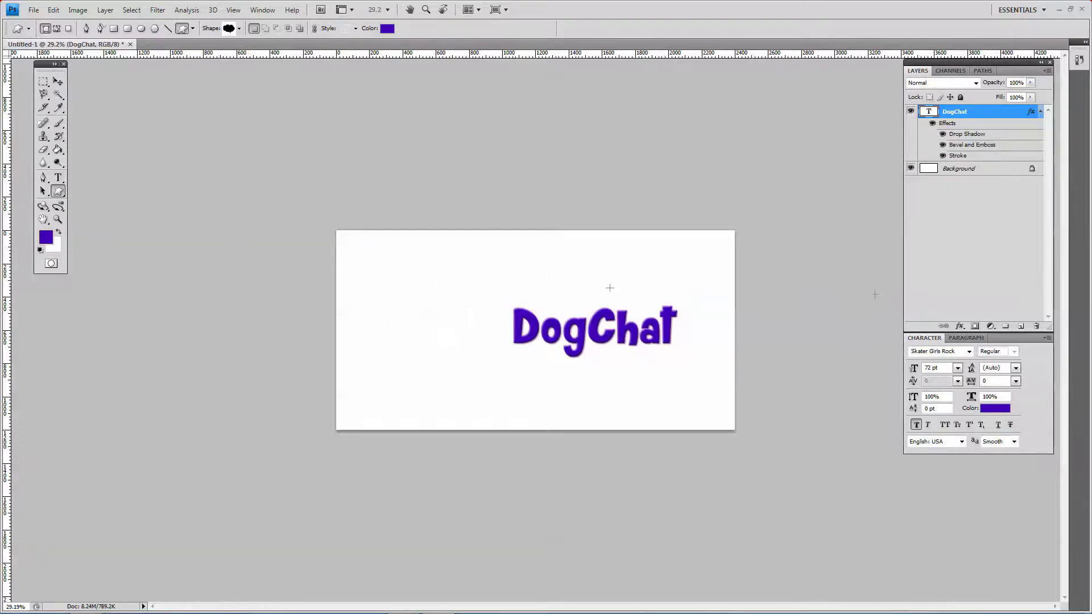
{"action": "mouse_move", "coordinate": [367, 287]}
{"action": "left_mouse_down"}
{"action": "mouse_move", "coordinate": [431, 331]}
{"action": "mouse_move", "coordinate": [500, 348]}
{"action": "mouse_move", "coordinate": [534, 373]}
{"action": "left_mouse_up"}
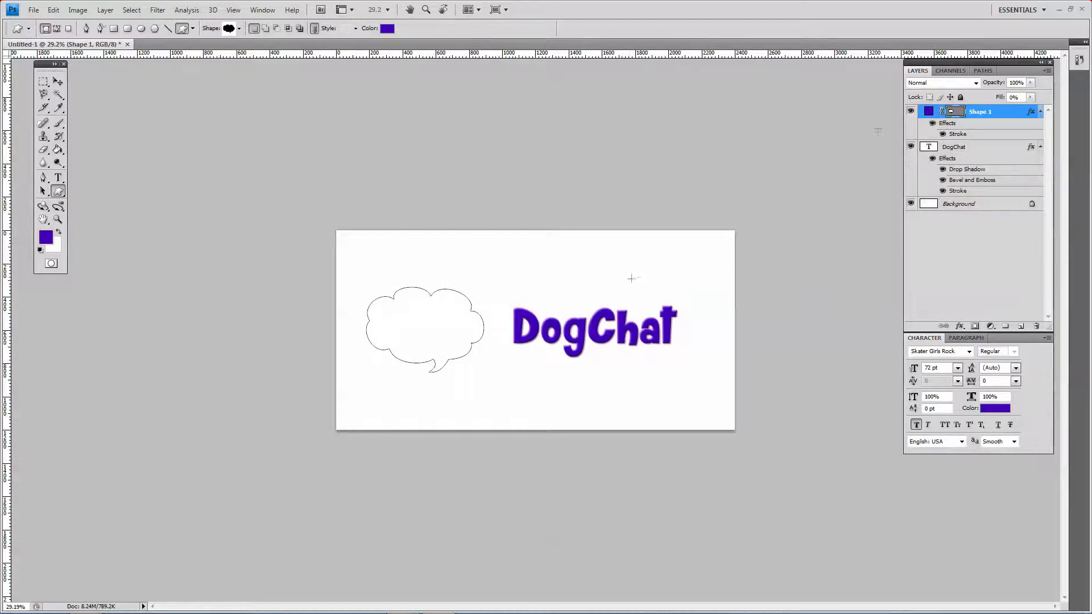
{"action": "double_click", "coordinate": [1009, 114]}
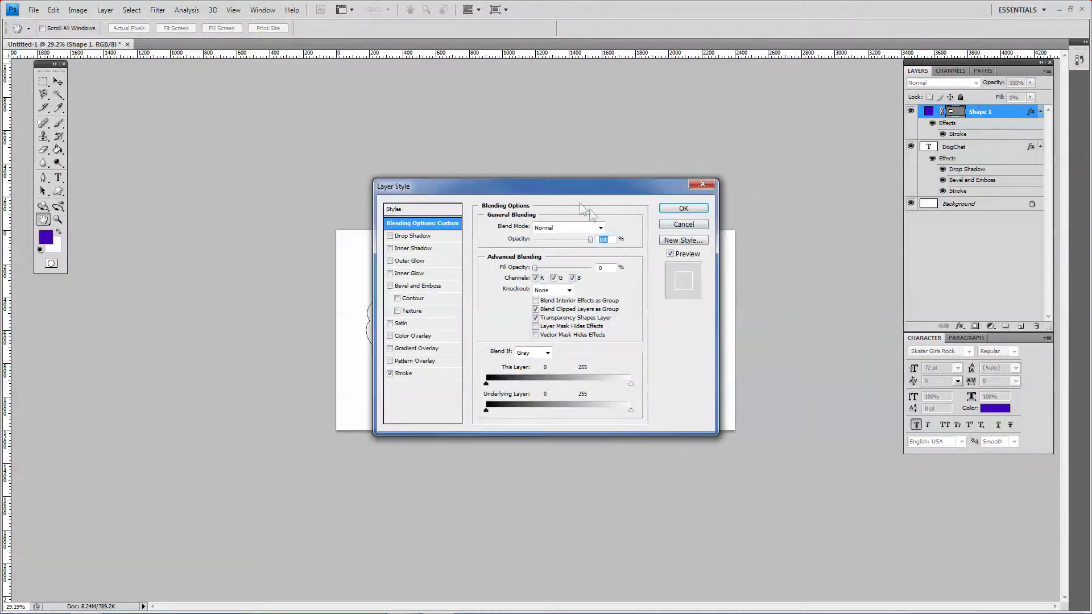
Add a foreground-to-background Gradient Overlay to the cloud bubble.
{"action": "left_click_drag", "start_coordinate": [576, 195], "coordinate": [265, 296]}
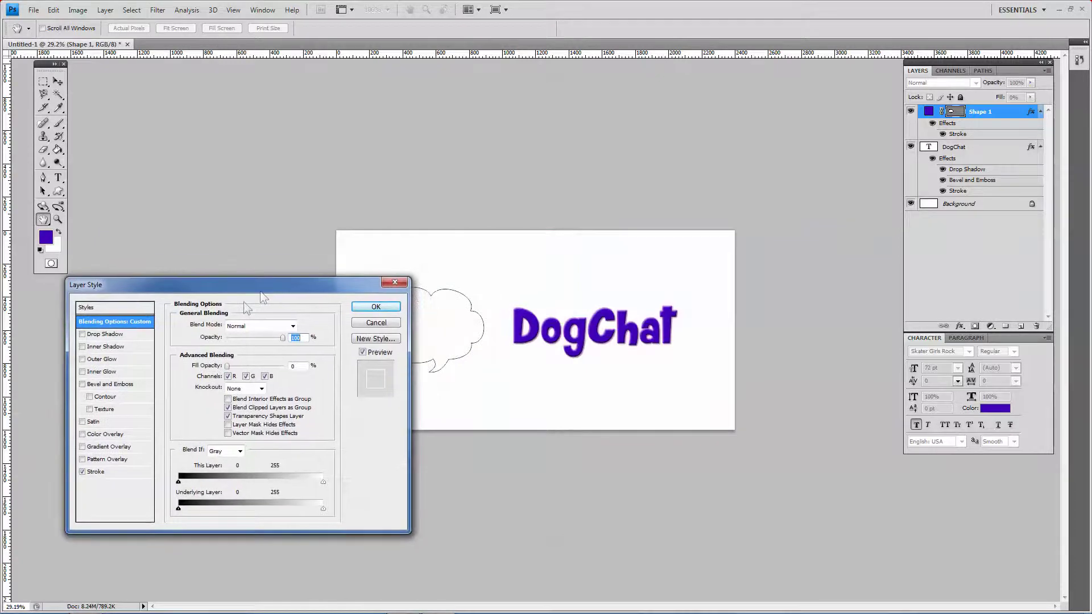
{"action": "left_click", "coordinate": [82, 447]}
{"action": "left_click", "coordinate": [105, 447]}
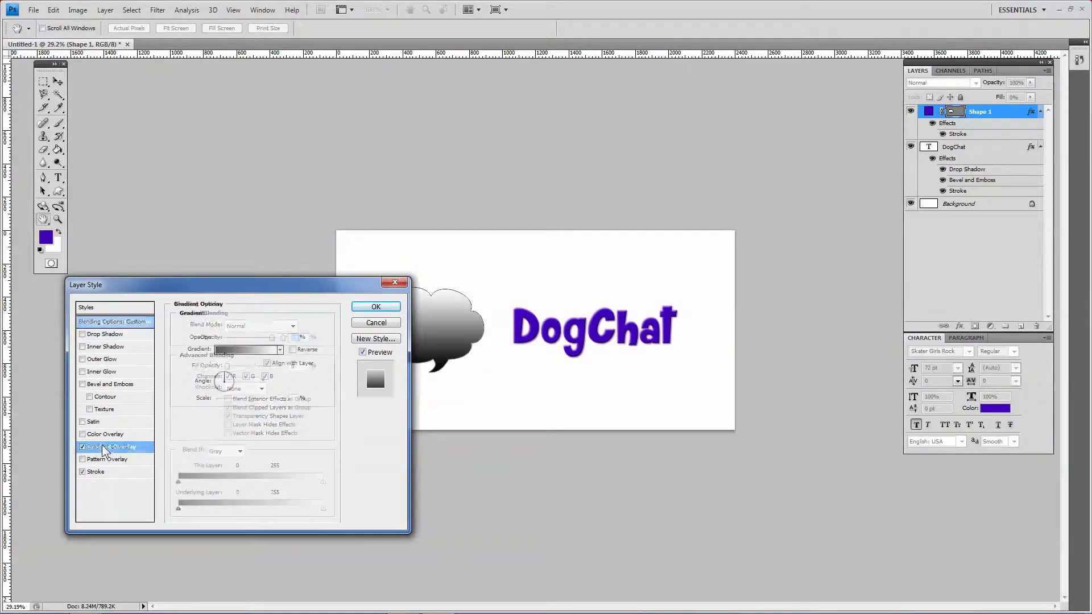
{"action": "left_click", "coordinate": [244, 356]}
{"action": "left_click_drag", "start_coordinate": [513, 181], "coordinate": [689, 251]}
{"action": "left_click", "coordinate": [623, 279]}
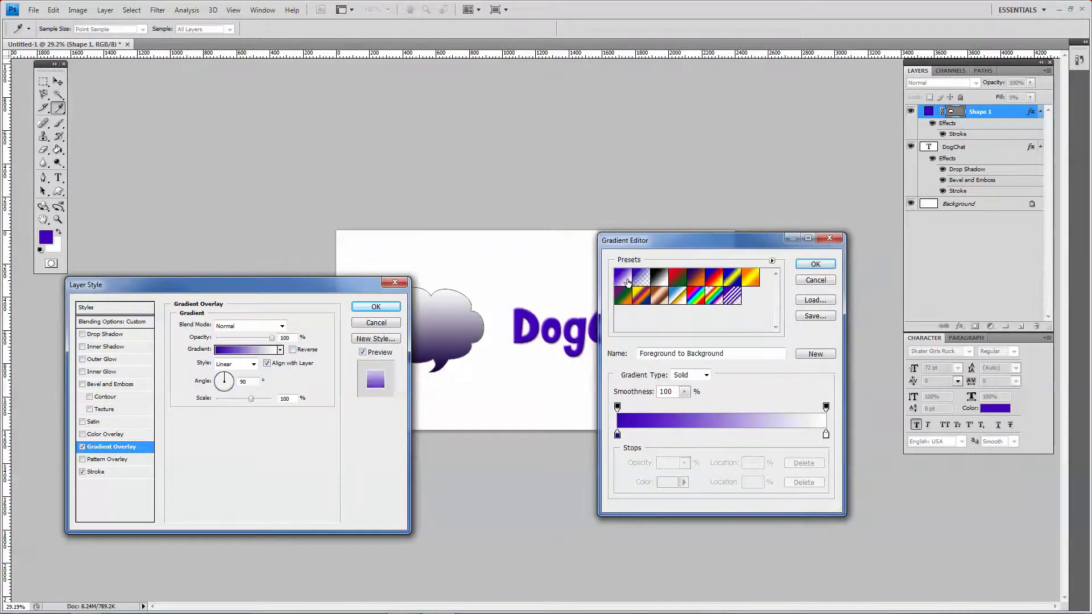
Make the gradient's left stop lavender aa7bff, giving a lavender-to-white gradient.
{"action": "left_click", "coordinate": [617, 435]}
{"action": "left_click", "coordinate": [667, 482]}
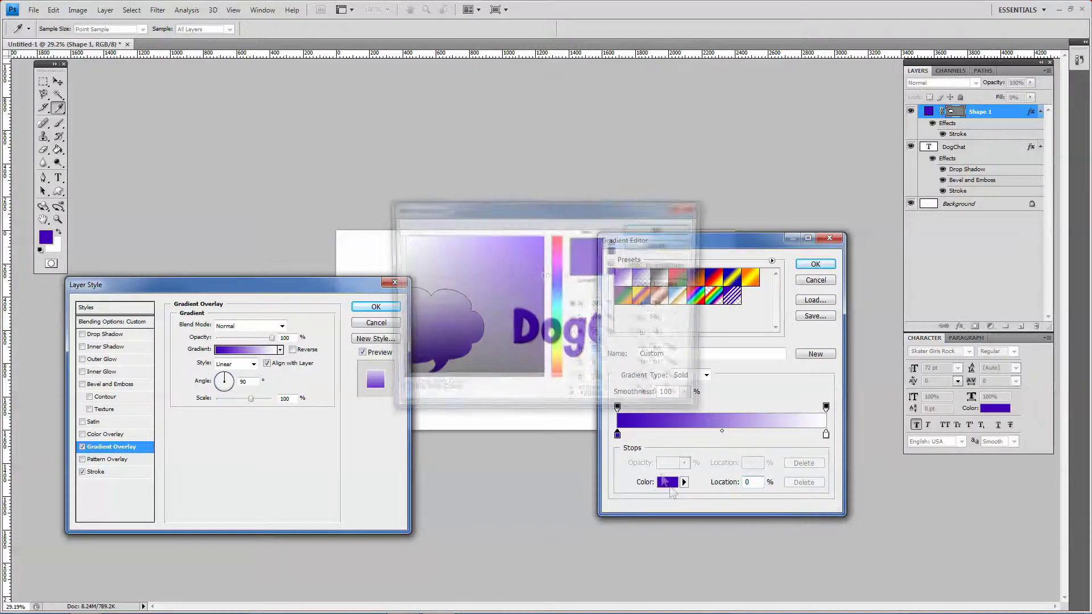
{"action": "left_click", "coordinate": [617, 301]}
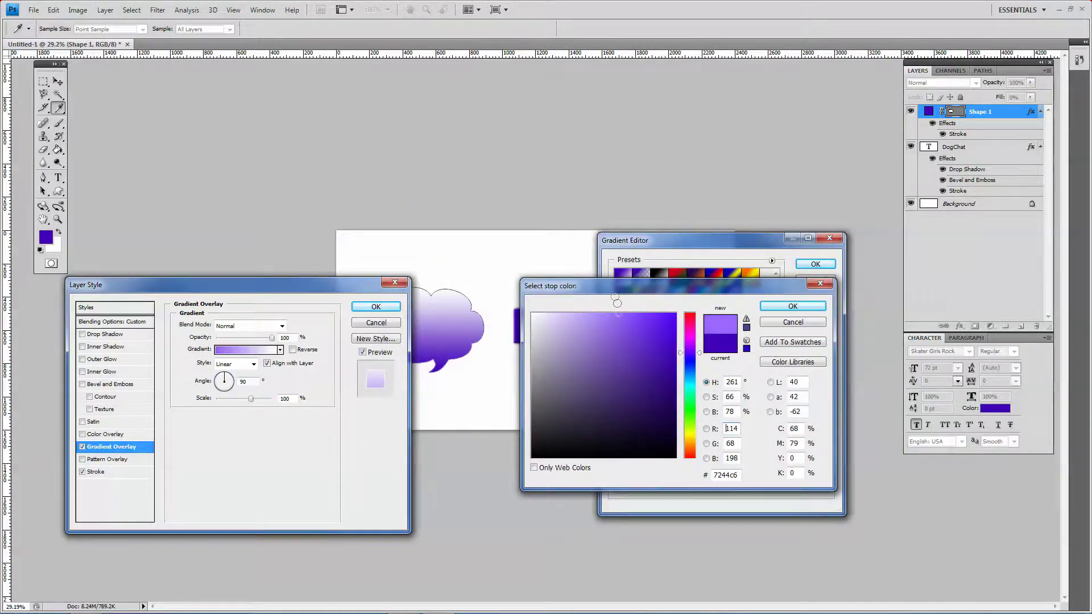
{"action": "left_click_drag", "start_coordinate": [617, 301], "coordinate": [606, 310]}
{"action": "left_click", "coordinate": [792, 306]}
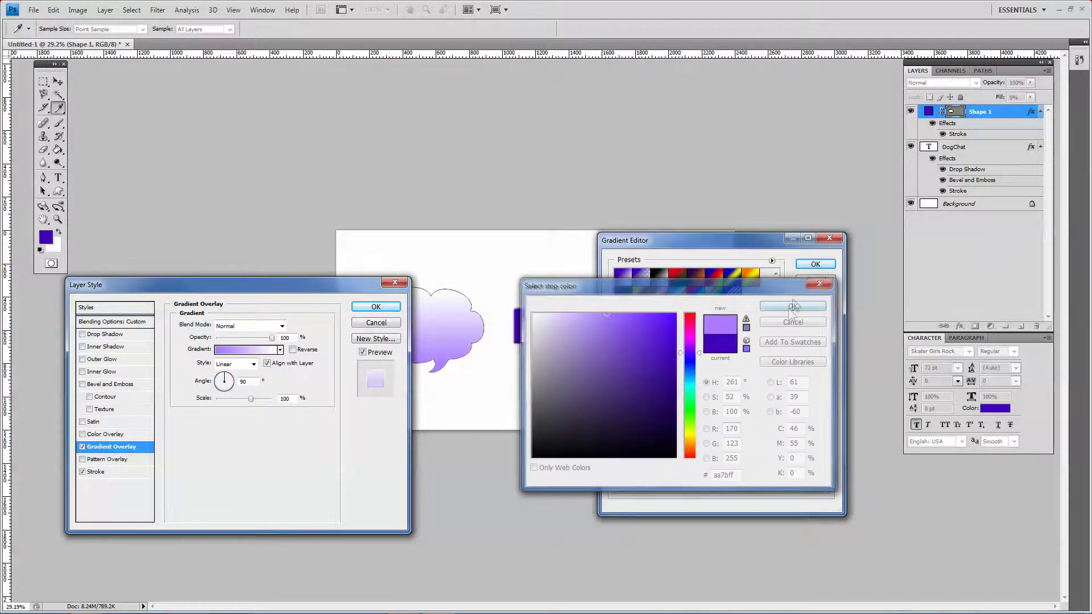
{"action": "left_click", "coordinate": [815, 264]}
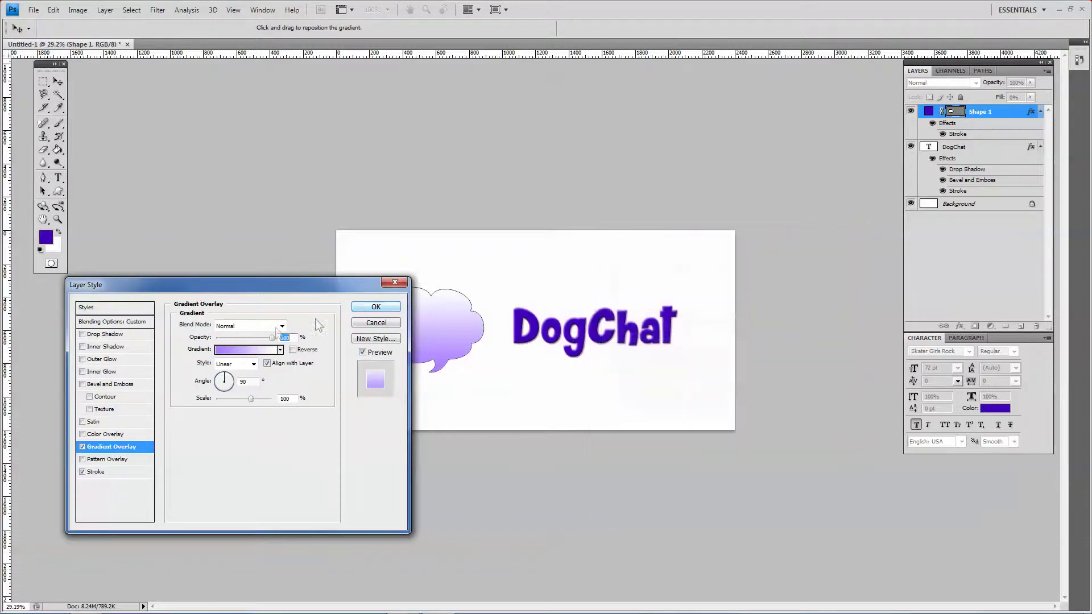
Set the gradient angle to -90 so lavender sits on top, and apply it.
{"action": "left_click", "coordinate": [225, 391]}
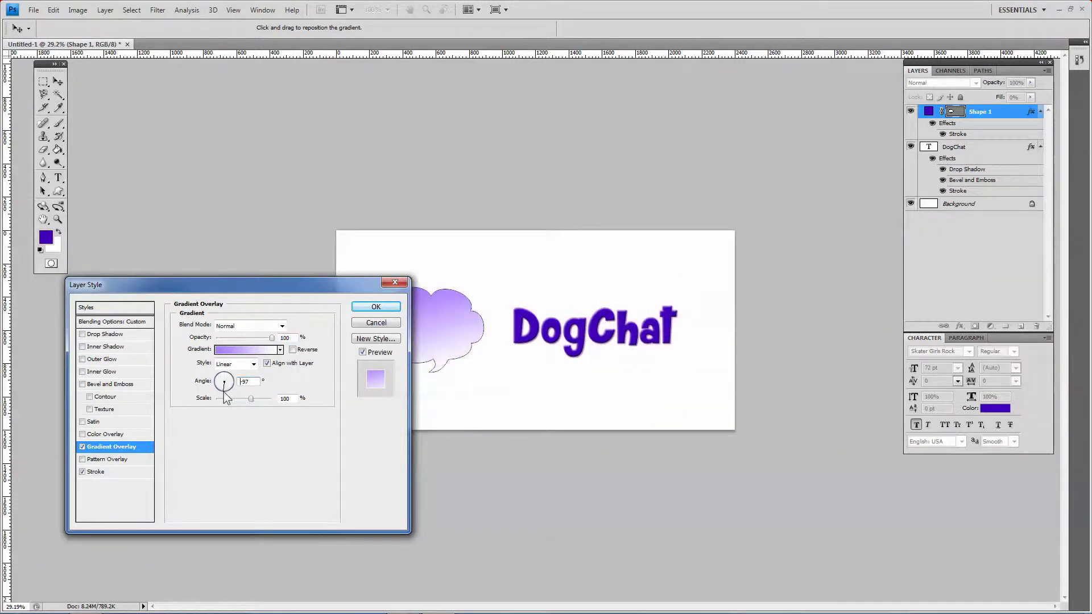
{"action": "left_click", "coordinate": [224, 393]}
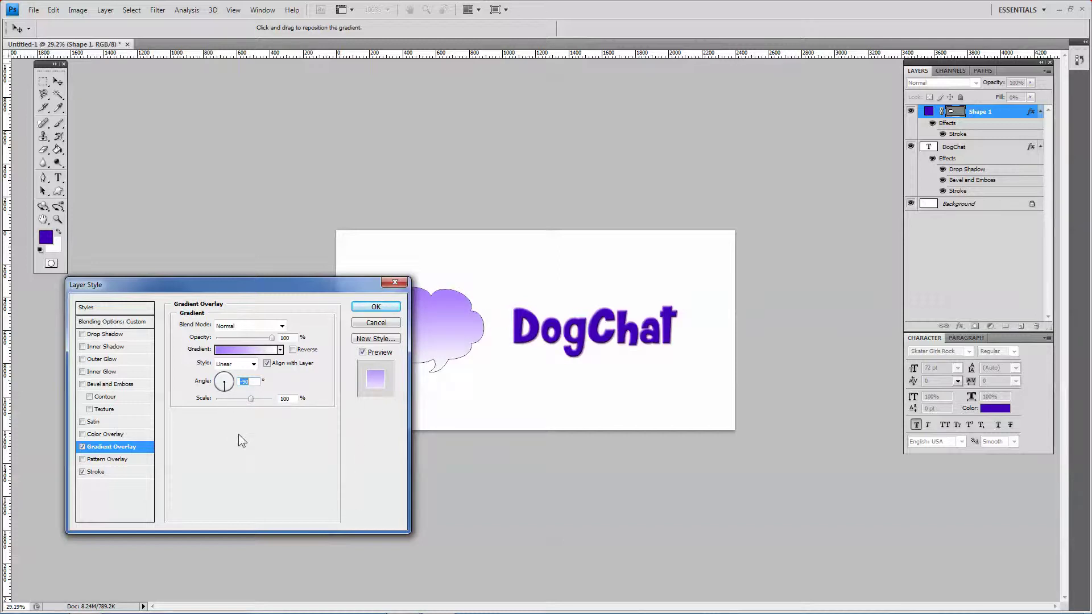
{"action": "left_click", "coordinate": [377, 307]}
{"action": "left_click", "coordinate": [965, 158]}
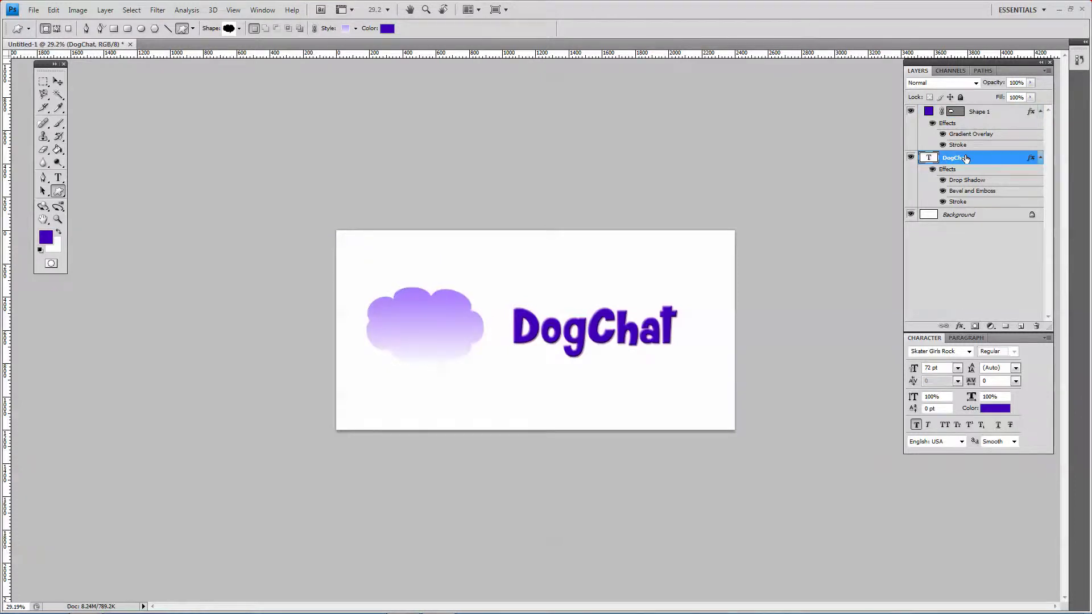
{"action": "double_click", "coordinate": [1012, 113]}
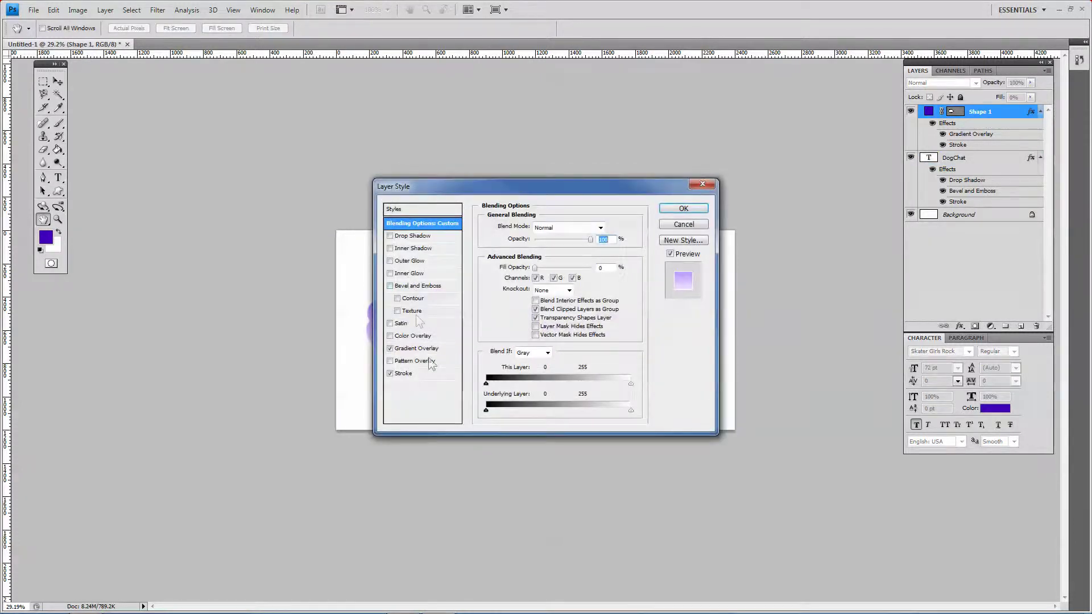
Give the cloud a drop shadow and an outline stroke sampled from DogChat's purple.
{"action": "left_click", "coordinate": [405, 374]}
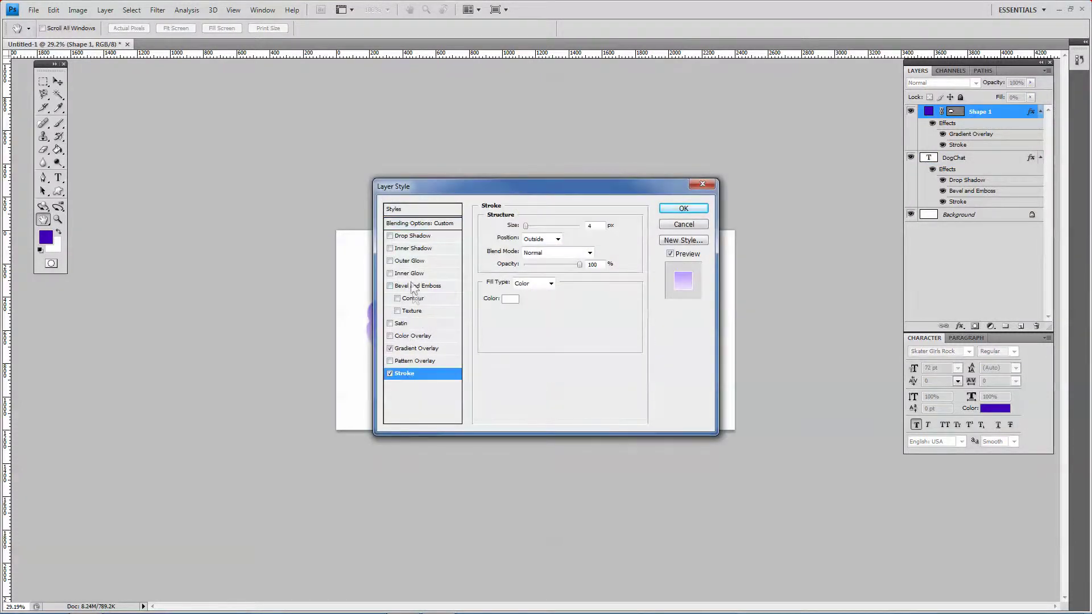
{"action": "left_click", "coordinate": [390, 236]}
{"action": "mouse_move", "coordinate": [424, 190]}
{"action": "left_mouse_down"}
{"action": "mouse_move", "coordinate": [592, 207]}
{"action": "mouse_move", "coordinate": [575, 217]}
{"action": "left_mouse_up"}
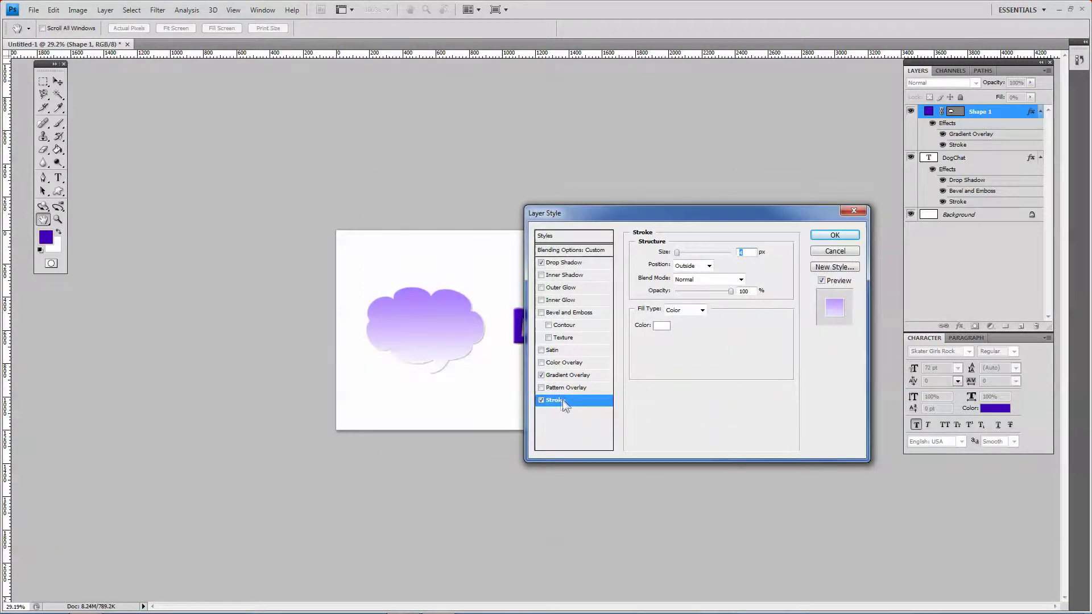
{"action": "left_click", "coordinate": [661, 325]}
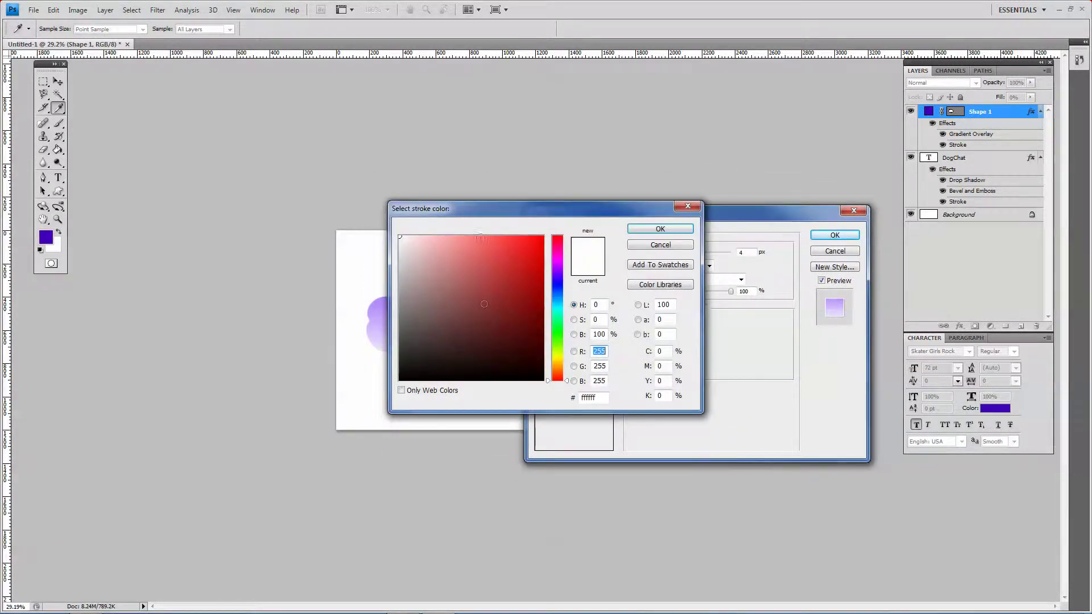
{"action": "left_click_drag", "start_coordinate": [526, 208], "coordinate": [682, 245]}
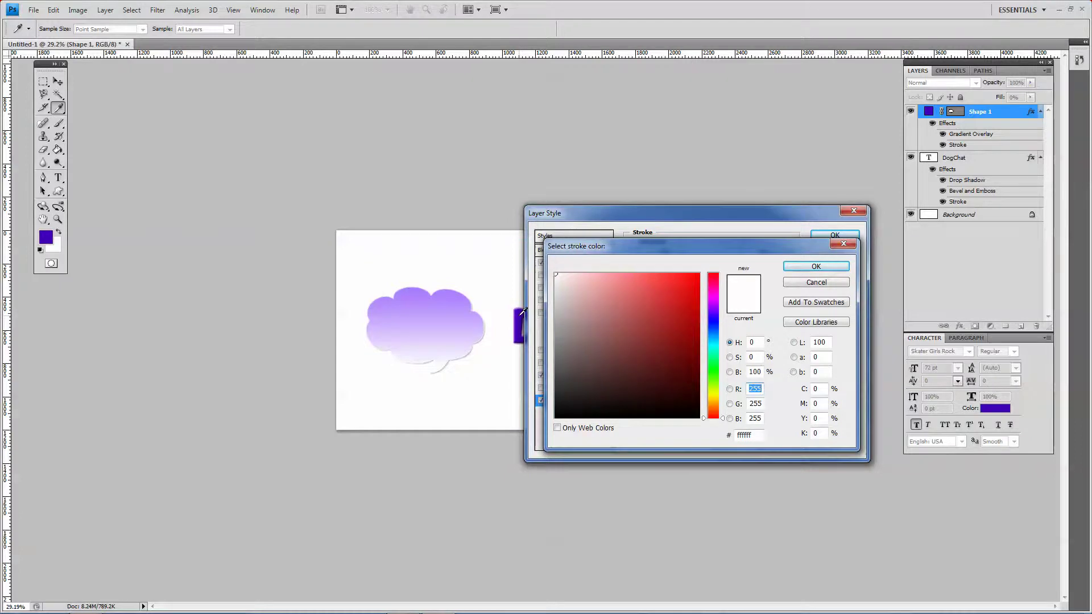
{"action": "left_click", "coordinate": [520, 313]}
{"action": "left_click", "coordinate": [816, 266]}
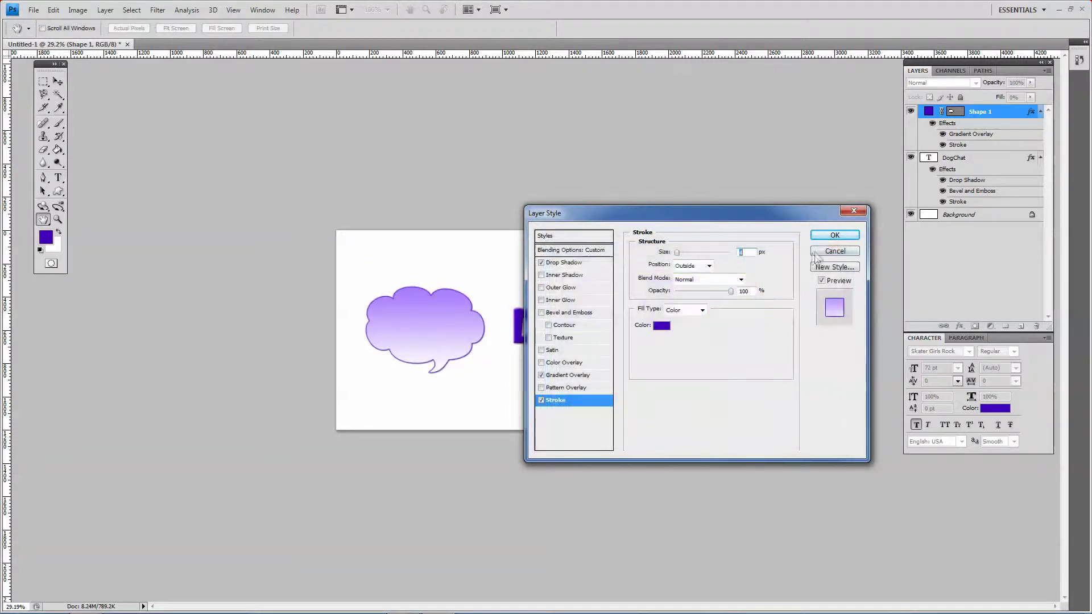
{"action": "left_click", "coordinate": [834, 235]}
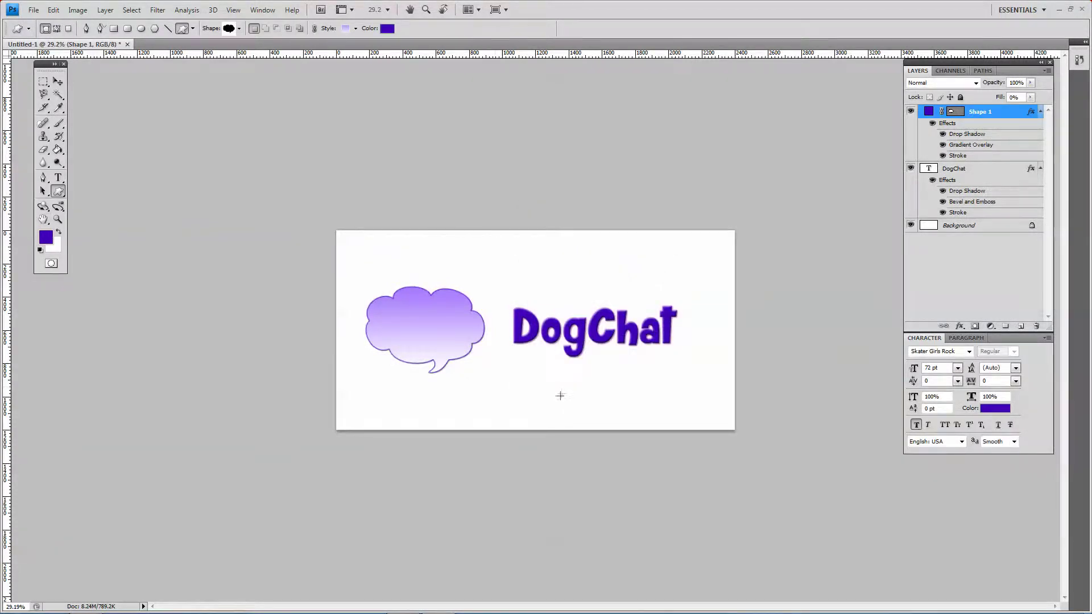
Flip the cloud bubble horizontally and place it above the DogChat text.
{"action": "key", "text": "v"}
{"action": "mouse_move", "coordinate": [459, 340]}
{"action": "left_mouse_down"}
{"action": "mouse_move", "coordinate": [558, 282]}
{"action": "mouse_move", "coordinate": [610, 280]}
{"action": "mouse_move", "coordinate": [455, 326]}
{"action": "left_mouse_up"}
{"action": "key", "text": "alt+e"}
{"action": "key", "text": "a"}
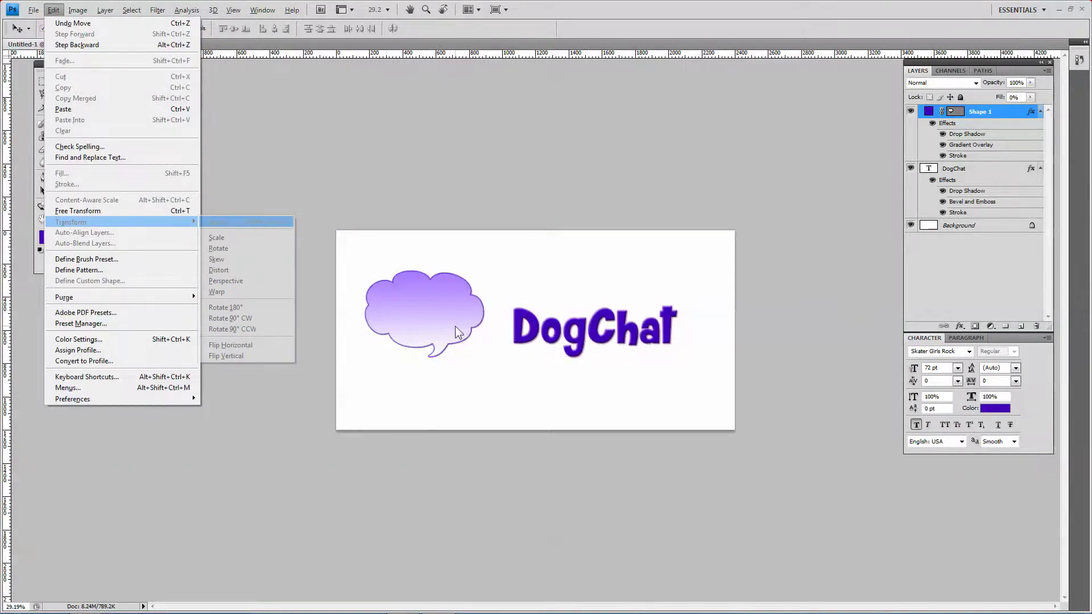
{"action": "key", "text": "Up"}
{"action": "key", "text": "Up"}
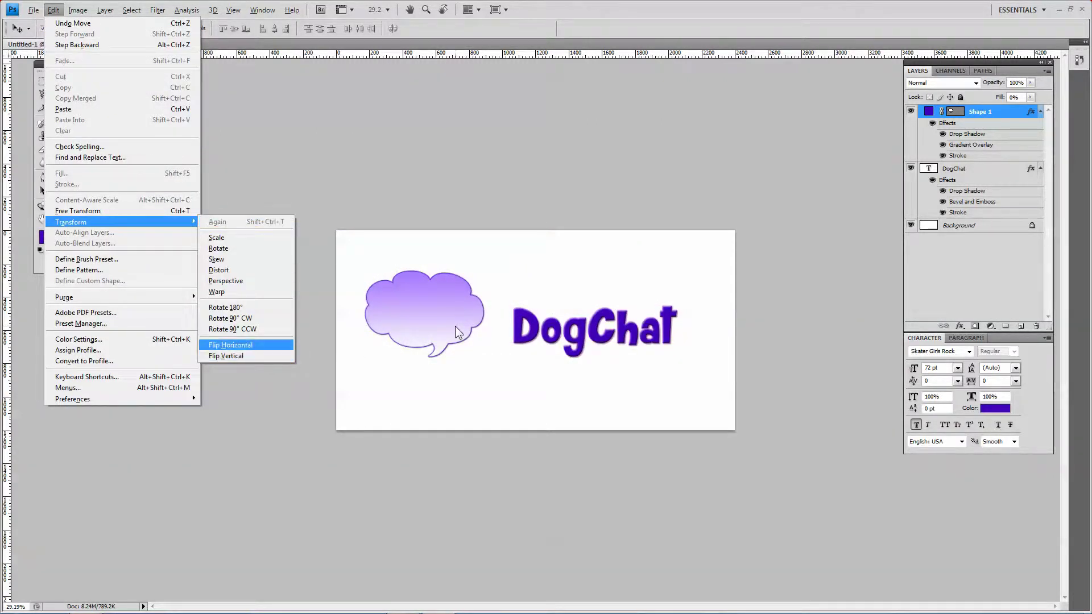
{"action": "key", "text": "Return"}
{"action": "left_click_drag", "start_coordinate": [458, 328], "coordinate": [535, 278]}
Move the cloud and DogChat together down-left toward the canvas centre.
{"action": "left_click", "coordinate": [552, 331], "text": "shift"}
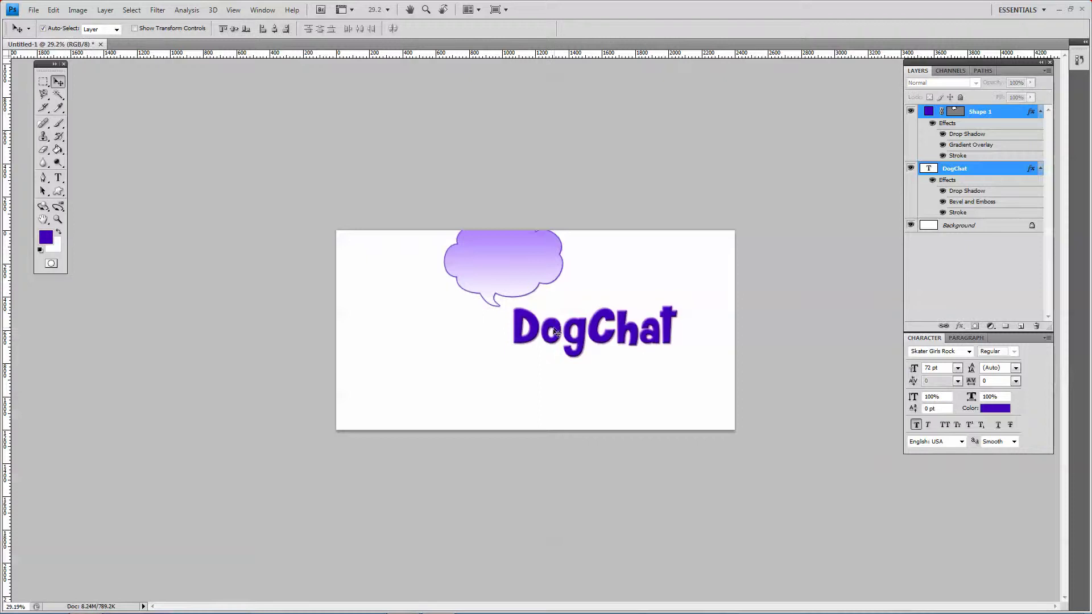
{"action": "left_click_drag", "start_coordinate": [556, 333], "coordinate": [525, 385]}
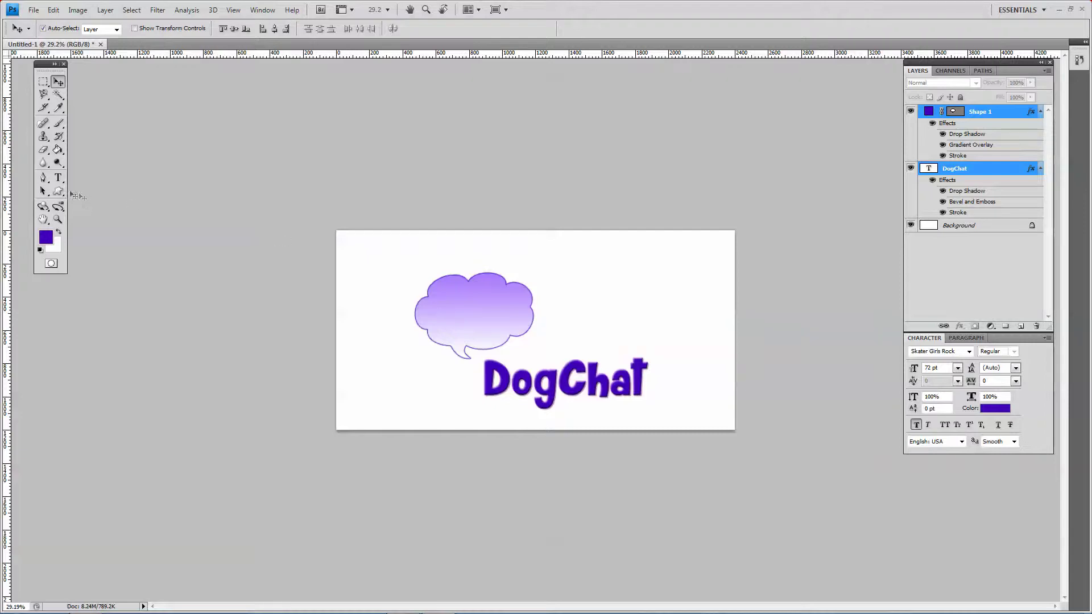
{"action": "left_click", "coordinate": [58, 191]}
{"action": "left_click", "coordinate": [240, 28]}
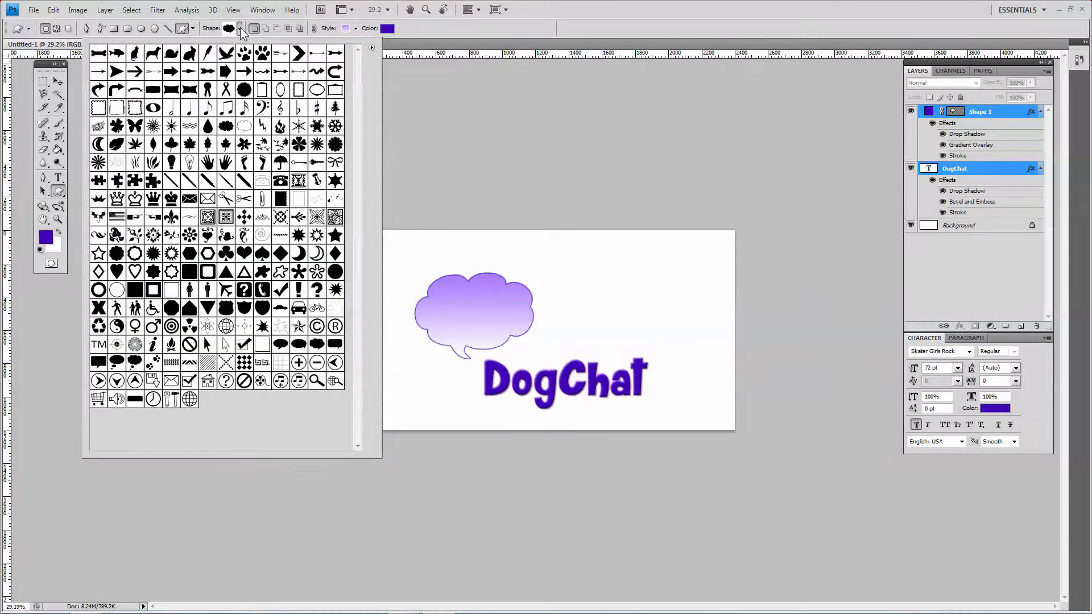
Draw a Cat Print paw shape inside the cloud bubble and open its Layer Style dialog.
{"action": "left_click", "coordinate": [263, 54]}
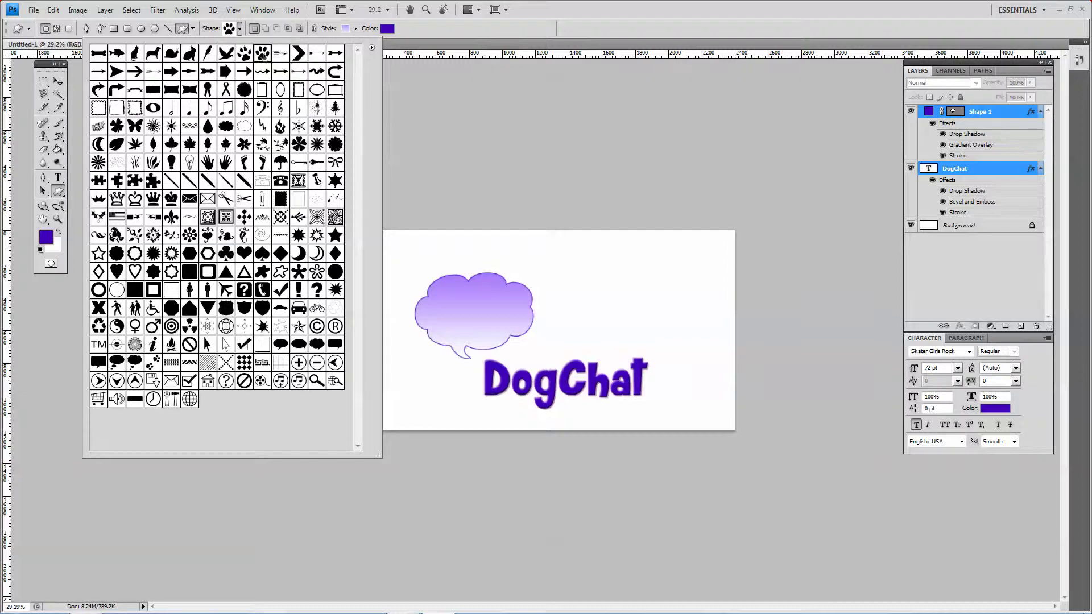
{"action": "left_click", "coordinate": [456, 295]}
{"action": "left_click_drag", "start_coordinate": [453, 296], "coordinate": [478, 337]}
{"action": "key", "text": "v"}
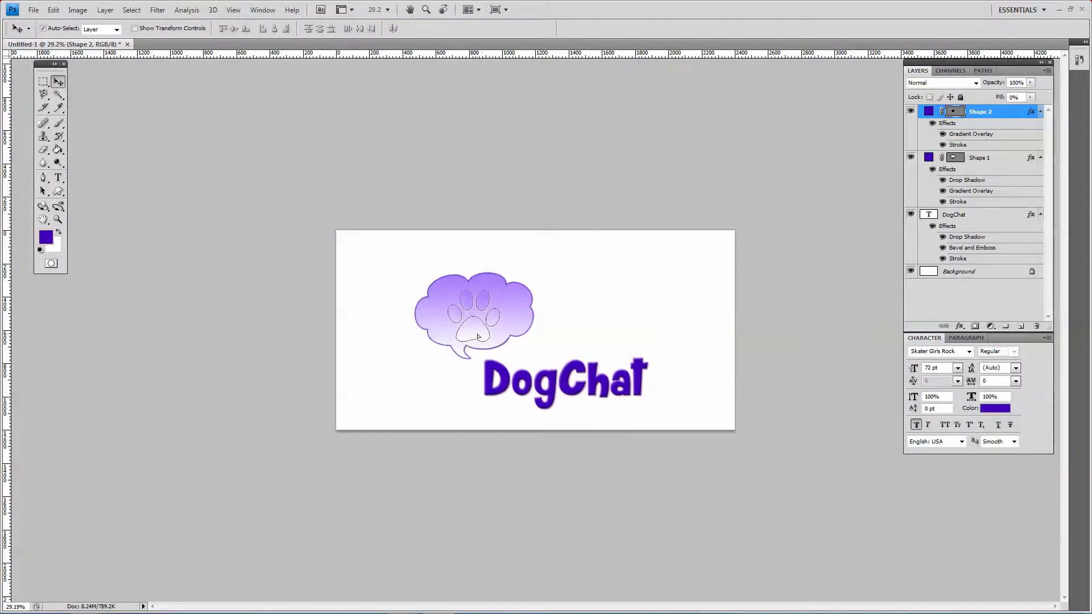
{"action": "double_click", "coordinate": [1007, 116]}
Give the paw a dark gray 484848 Color Overlay and turn off its Stroke.
{"action": "left_click_drag", "start_coordinate": [530, 191], "coordinate": [192, 257]}
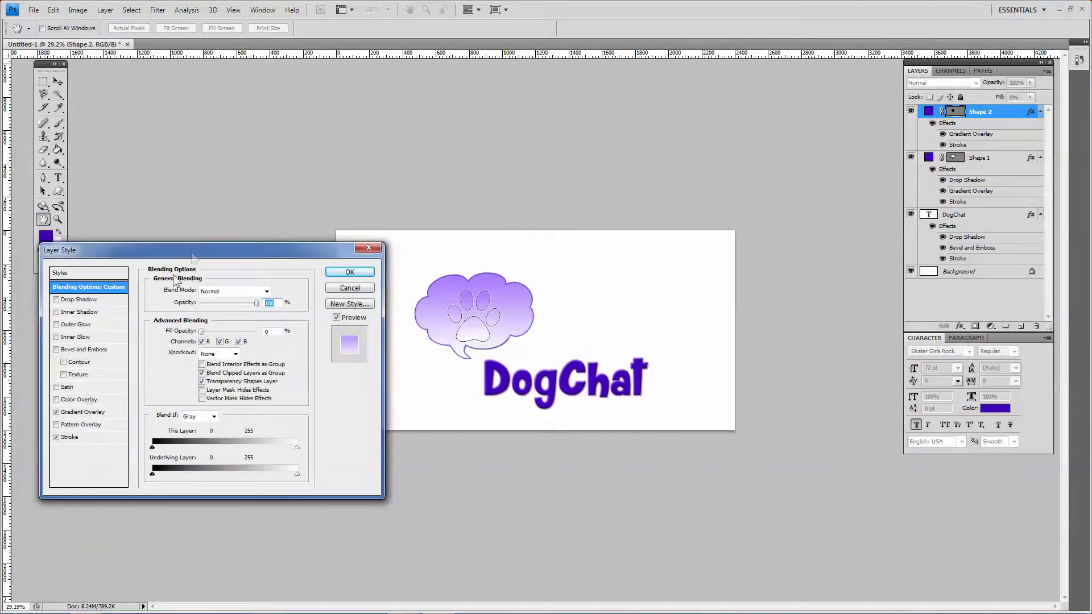
{"action": "left_click", "coordinate": [56, 399]}
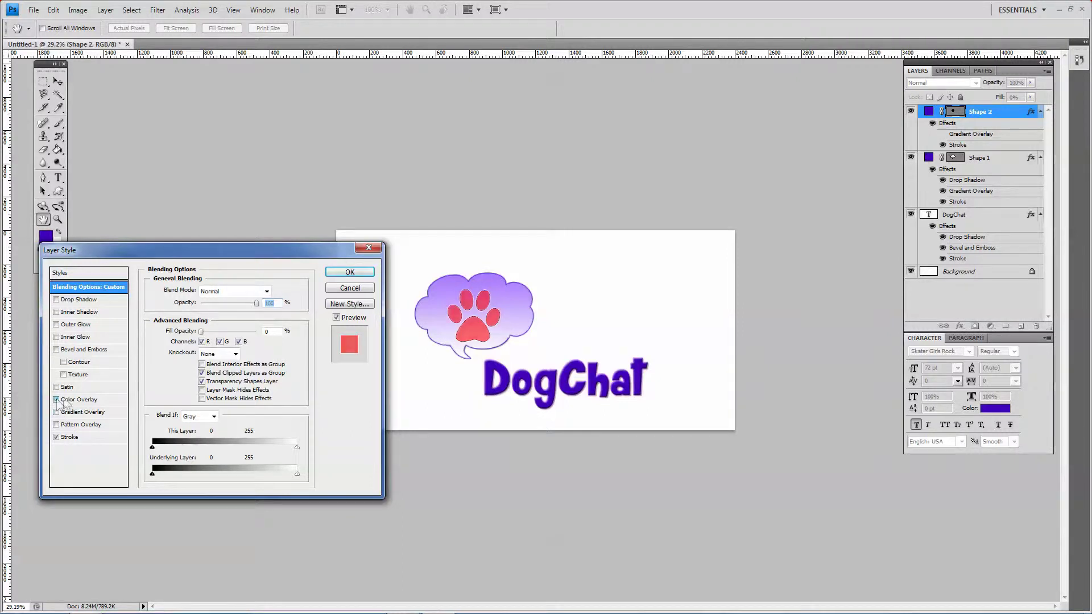
{"action": "left_click", "coordinate": [79, 400]}
{"action": "left_click", "coordinate": [271, 291]}
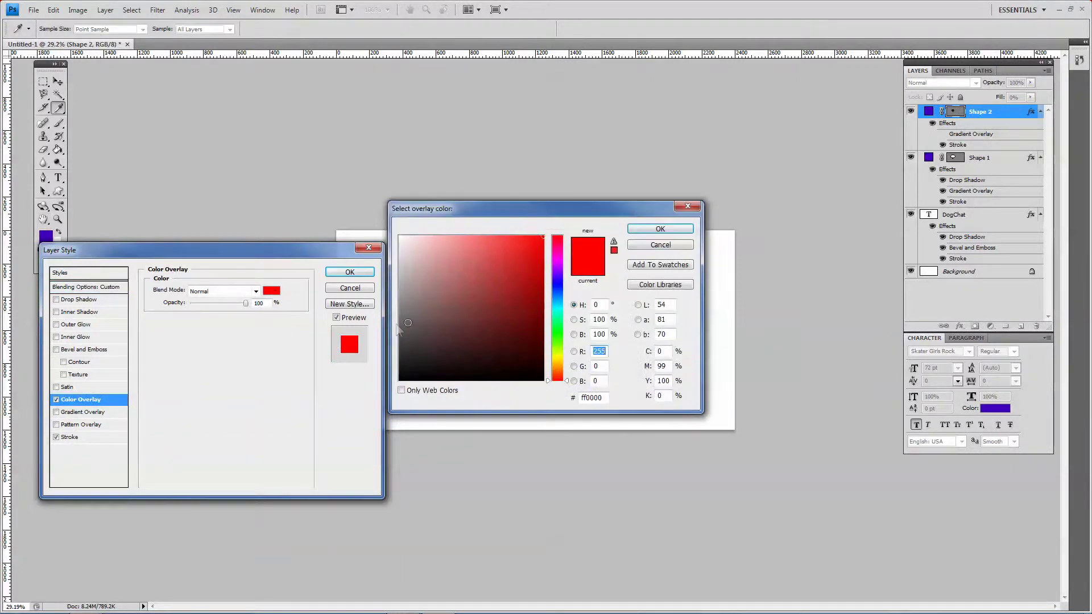
{"action": "left_click_drag", "start_coordinate": [399, 328], "coordinate": [369, 340]}
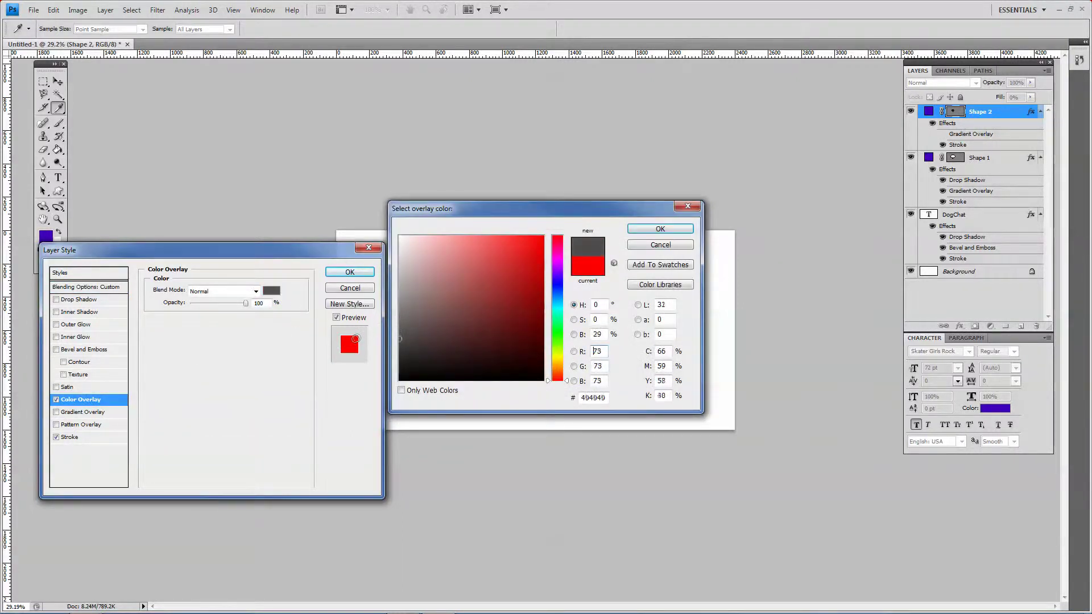
{"action": "left_click", "coordinate": [669, 235]}
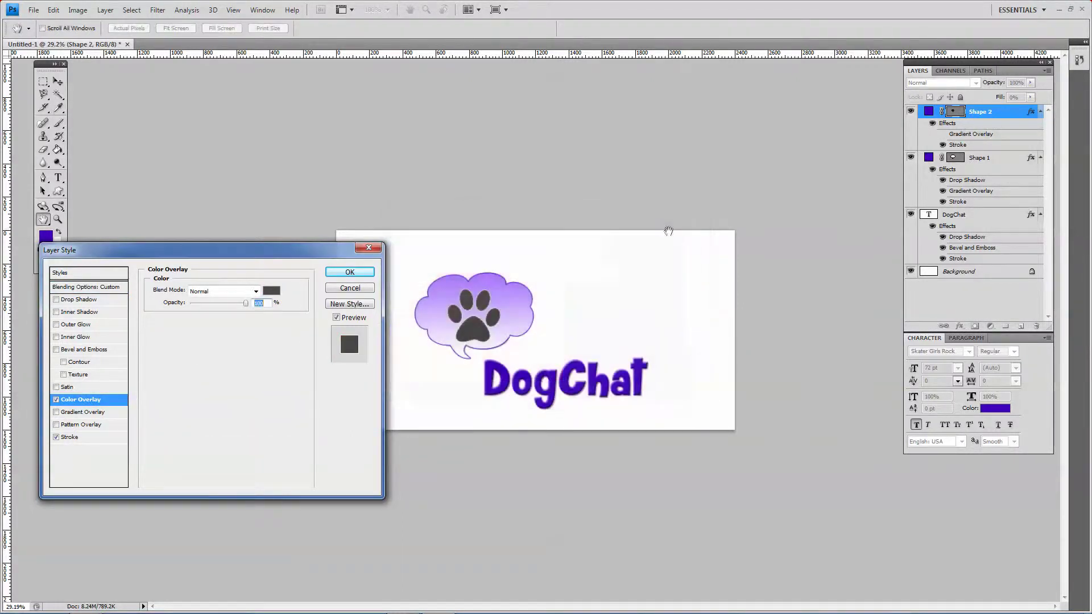
{"action": "left_click", "coordinate": [56, 437]}
{"action": "left_click", "coordinate": [350, 271]}
Select the Shape 1 cloud layer and collapse the effects lists of all three layers.
{"action": "left_click", "coordinate": [995, 168]}
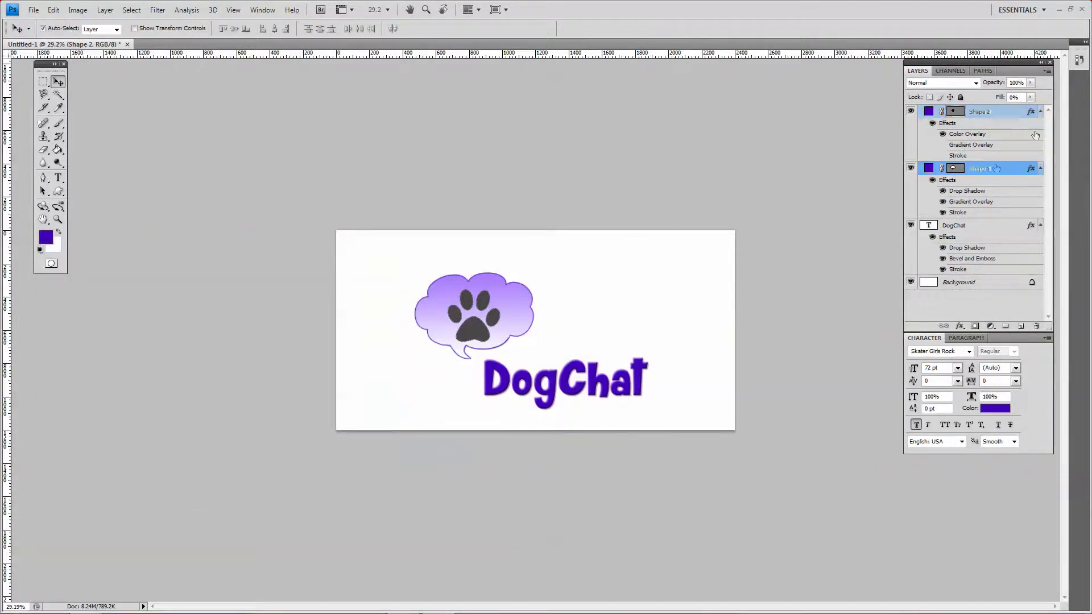
{"action": "left_click", "coordinate": [1040, 111]}
{"action": "left_click", "coordinate": [1040, 125]}
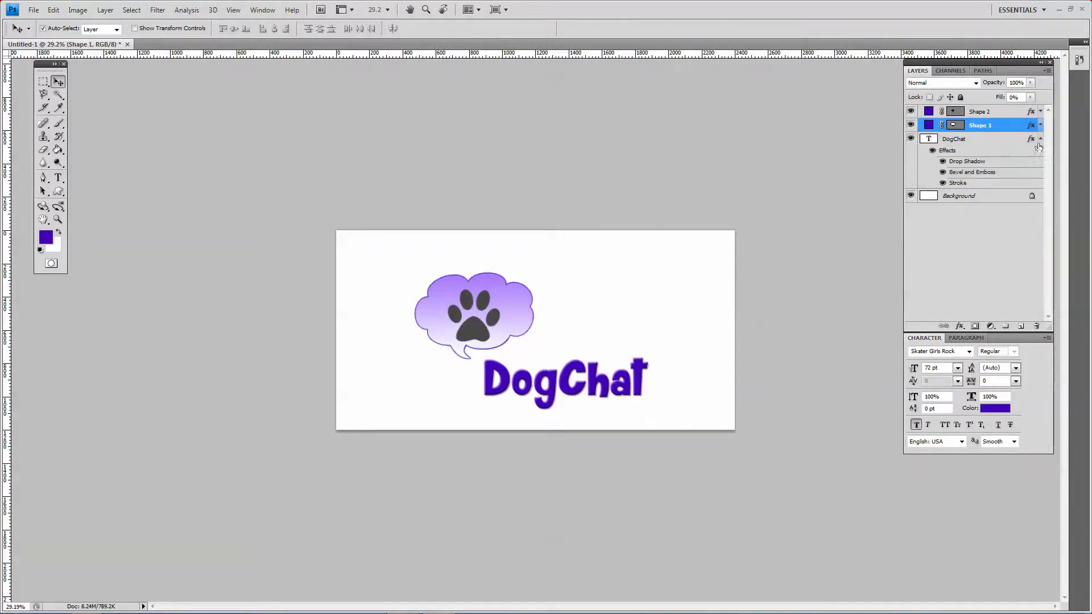
{"action": "left_click", "coordinate": [1040, 139]}
Scale the paw print down slightly inside the bubble.
{"action": "left_click", "coordinate": [469, 335]}
{"action": "key", "text": "alt+e"}
{"action": "key", "text": "a"}
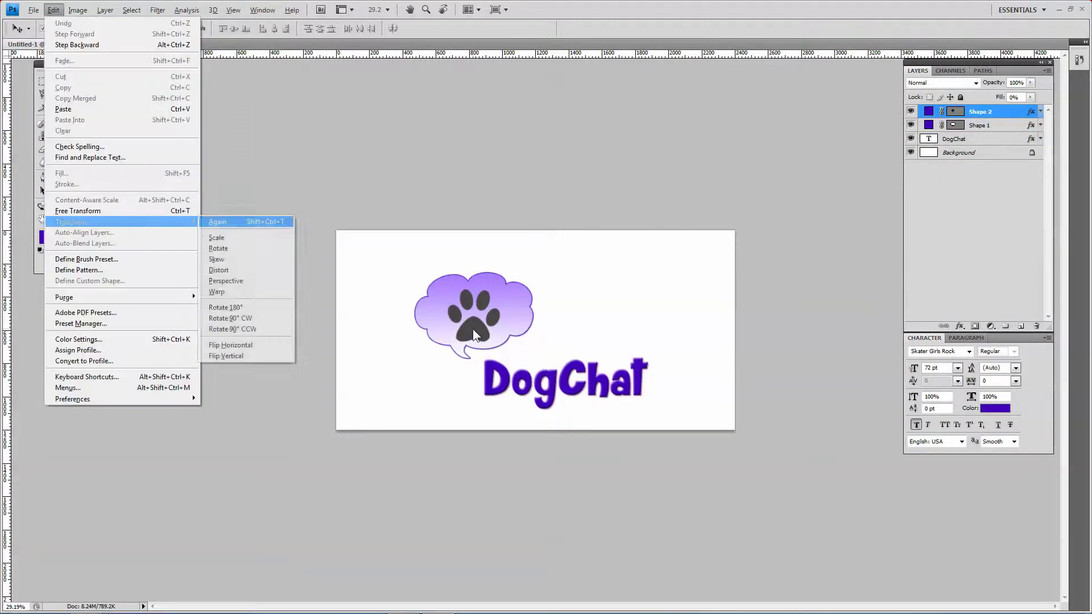
{"action": "key", "text": "Escape"}
{"action": "key", "text": "Right"}
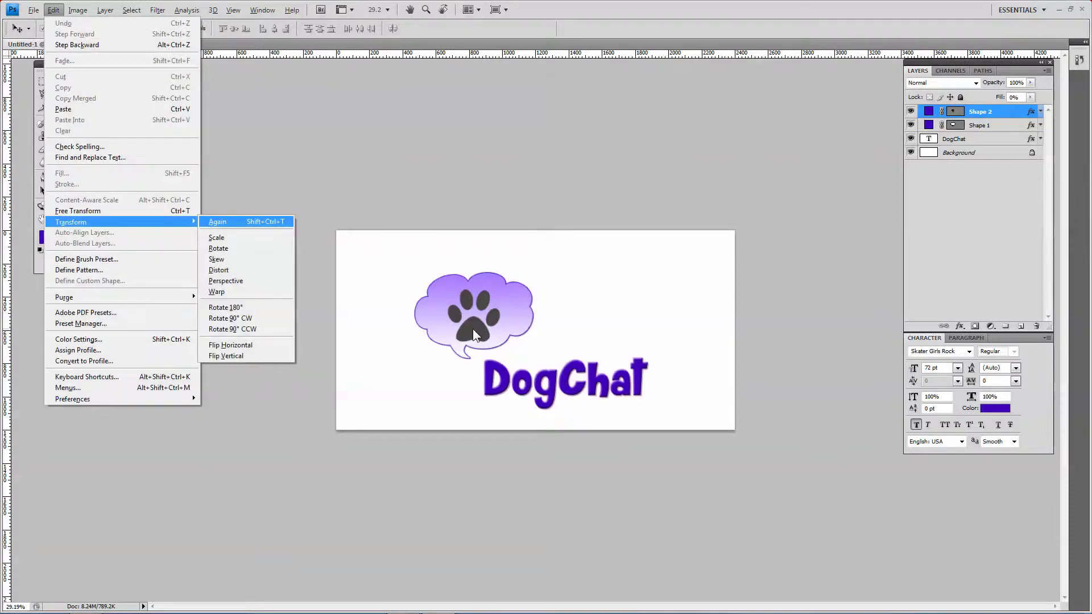
{"action": "key", "text": "s"}
{"action": "left_click_drag", "start_coordinate": [493, 337], "coordinate": [479, 327]}
{"action": "key", "text": "Return"}
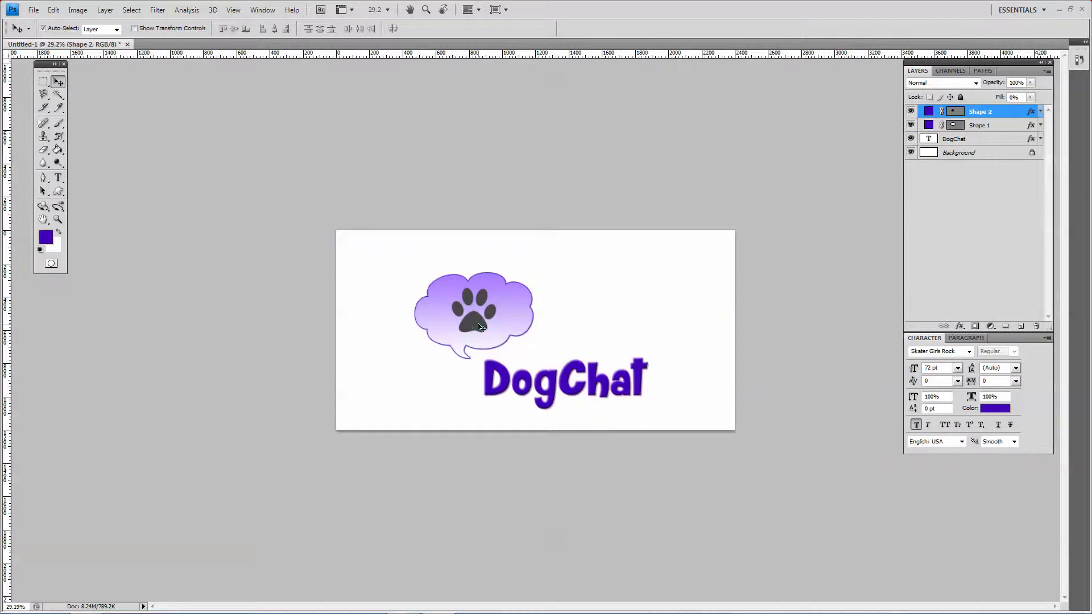
Free Transform the speech bubble to about 82.6% of its width.
{"action": "left_click", "coordinate": [522, 318]}
{"action": "key", "text": "alt+e"}
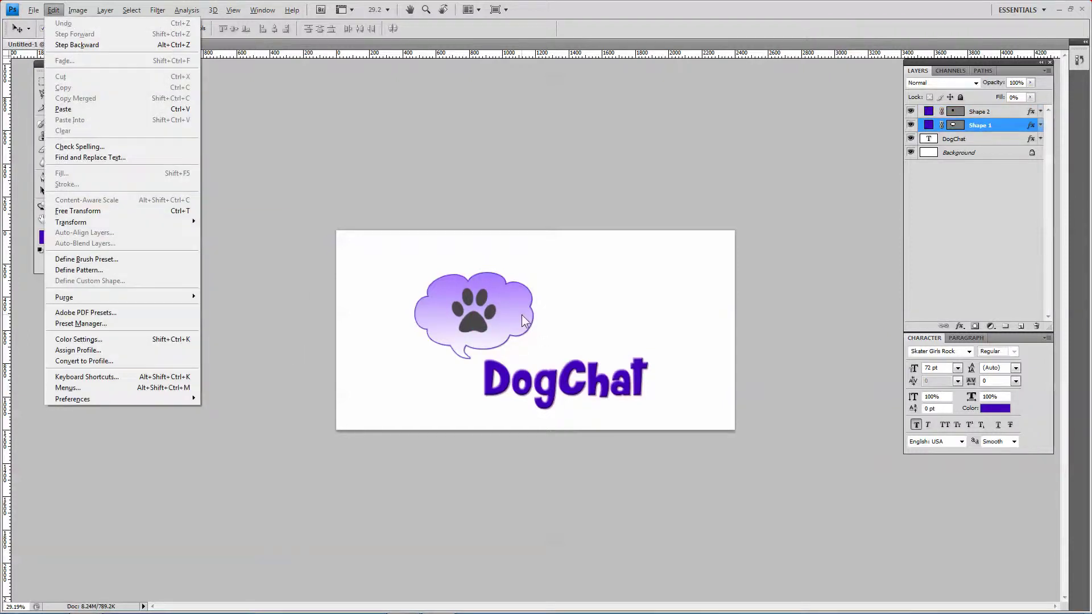
{"action": "key", "text": "f"}
{"action": "left_click_drag", "start_coordinate": [537, 317], "coordinate": [516, 318]}
{"action": "key", "text": "Return"}
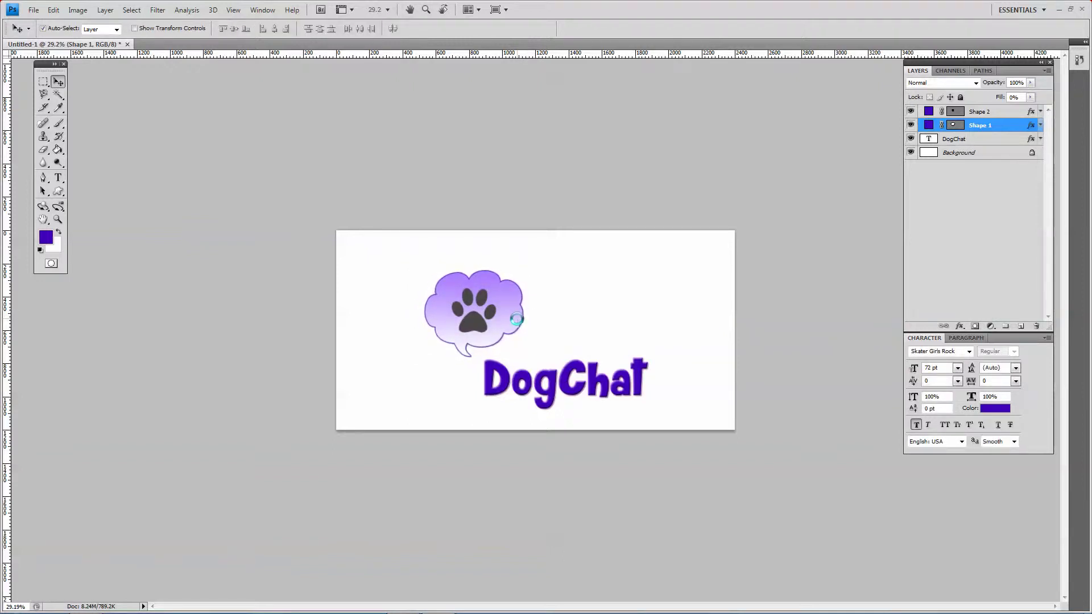
Shift the DogChat text up and left, then marquee the bubble and text.
{"action": "left_click_drag", "start_coordinate": [522, 373], "coordinate": [438, 370]}
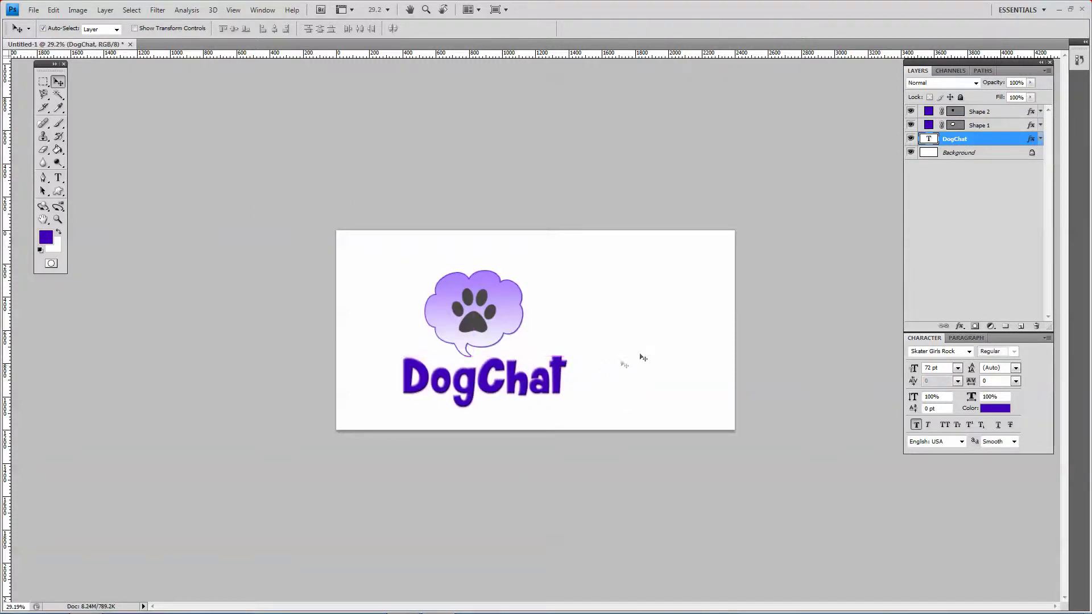
{"action": "key", "text": "m"}
{"action": "left_click_drag", "start_coordinate": [359, 256], "coordinate": [609, 421]}
Crop the image to the marked logo area and hide the white Background layer.
{"action": "key", "text": "alt+i"}
{"action": "key", "text": "p"}
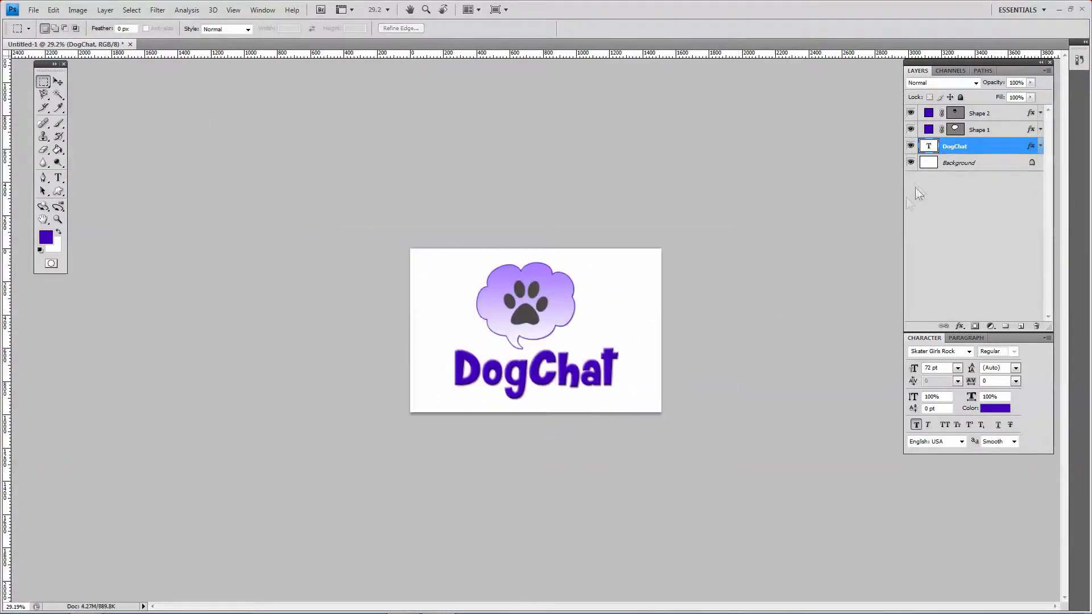
{"action": "left_click", "coordinate": [910, 163]}
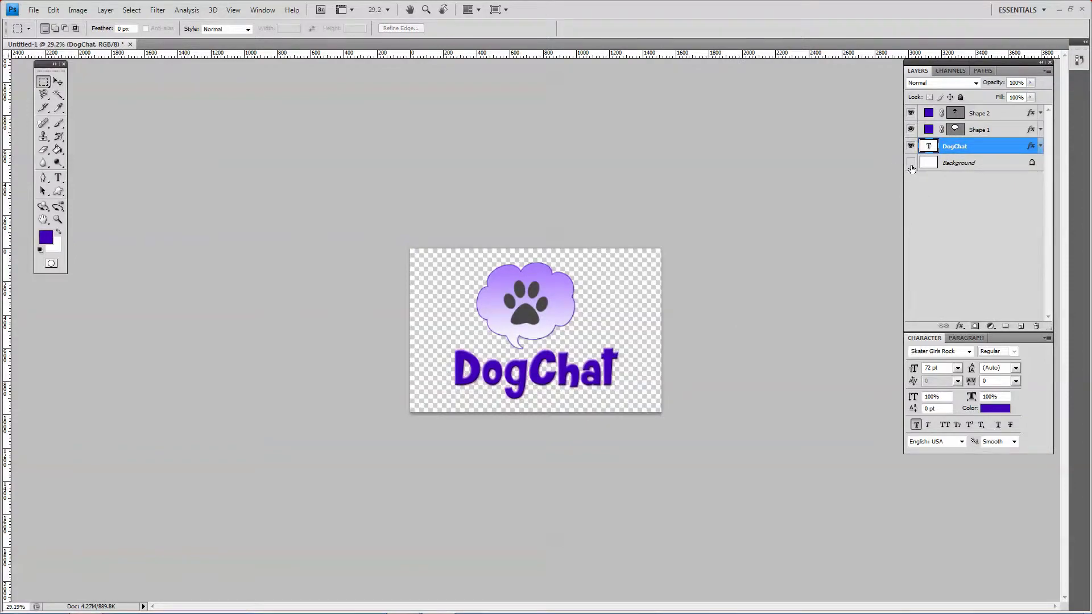
Export the logo via Save for Web & Devices as a transparent PNG named 'dogchat logo'.
{"action": "key", "text": "alt+f"}
{"action": "key", "text": "d"}
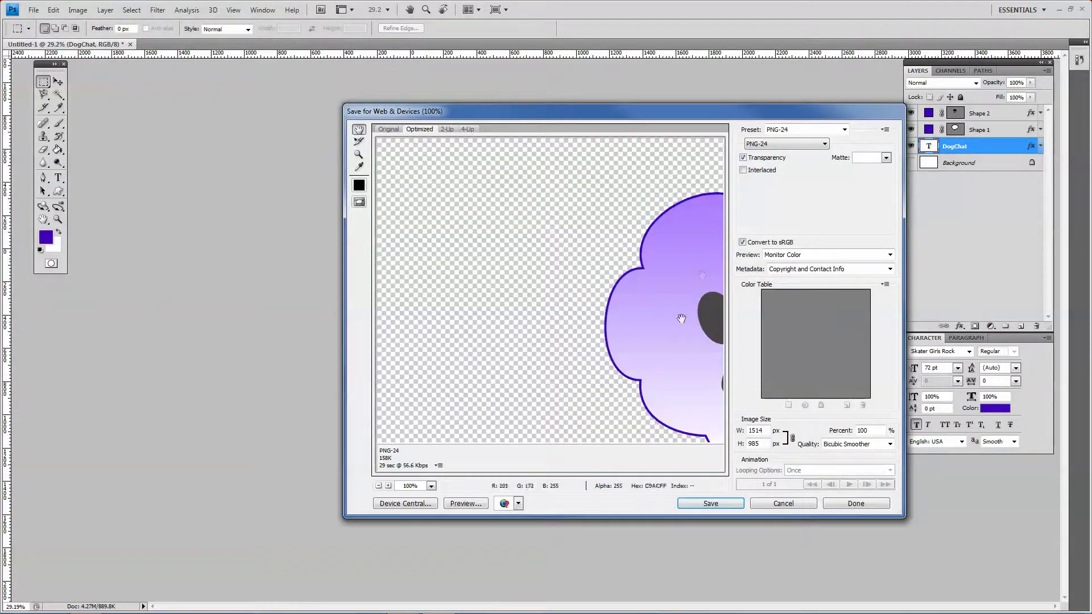
{"action": "left_click_drag", "start_coordinate": [524, 156], "coordinate": [327, 171]}
{"action": "left_click", "coordinate": [694, 503]}
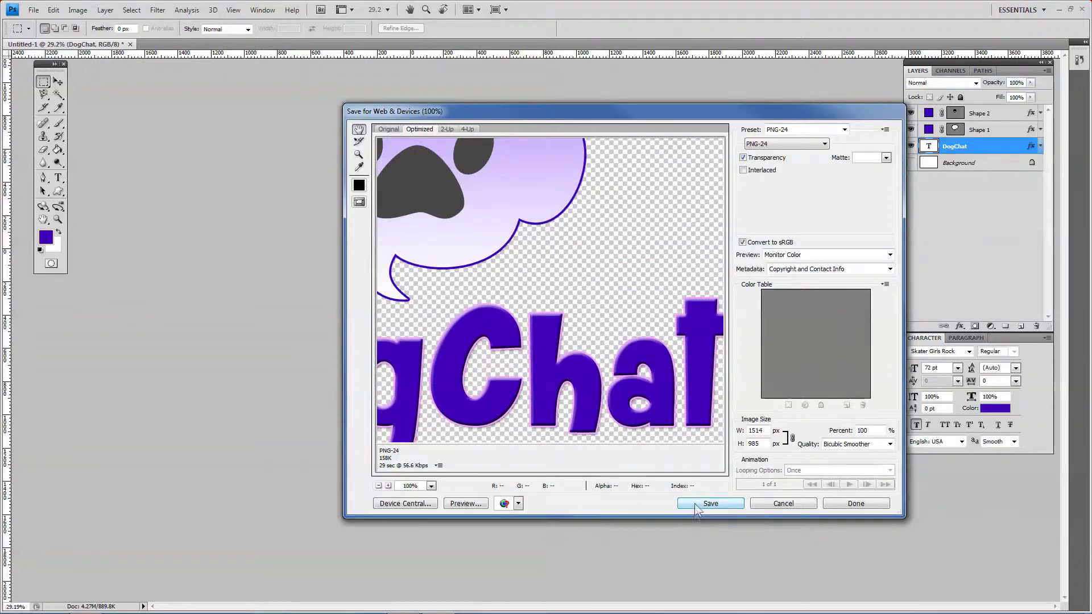
{"action": "type", "text": "dogc"}
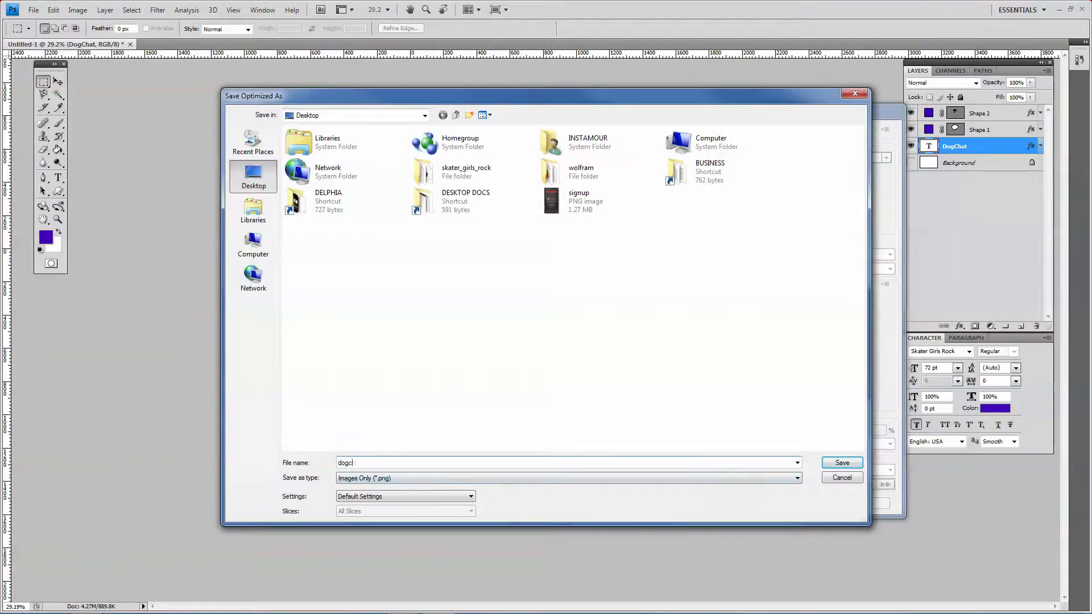
{"action": "type", "text": "hat logo"}
{"action": "key", "text": "Return"}
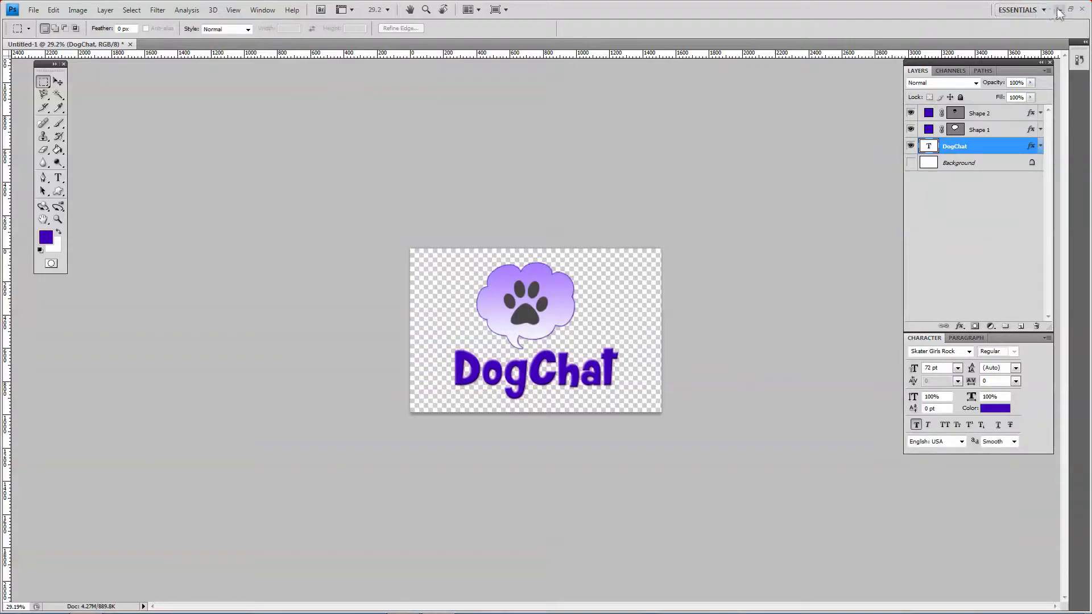
{"action": "left_click", "coordinate": [1058, 9]}
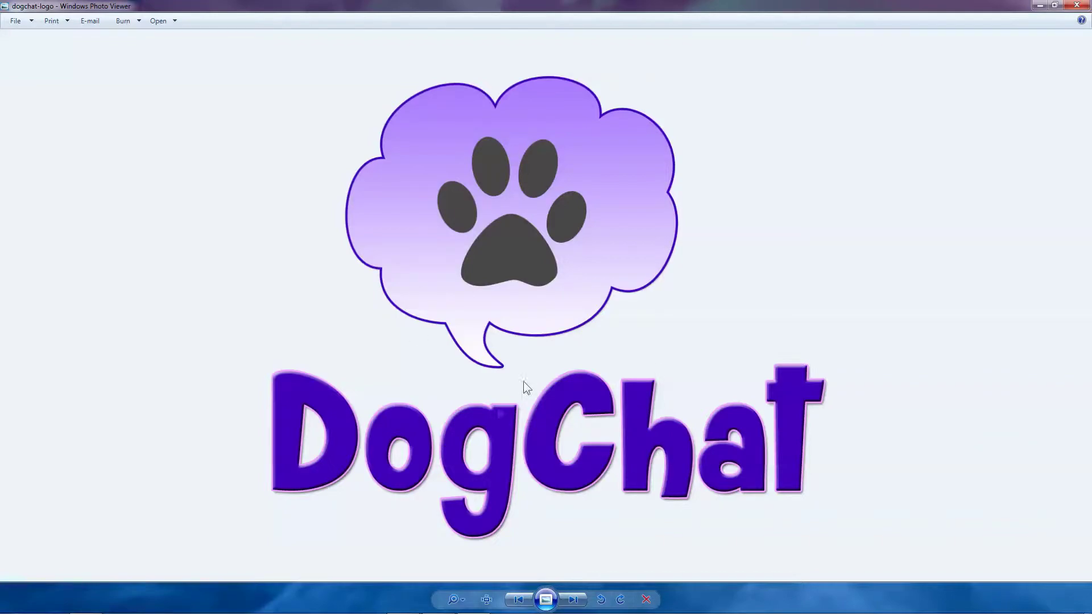
Search Google for 'dog paw' in a new browser tab.
{"action": "left_click", "coordinate": [88, 601]}
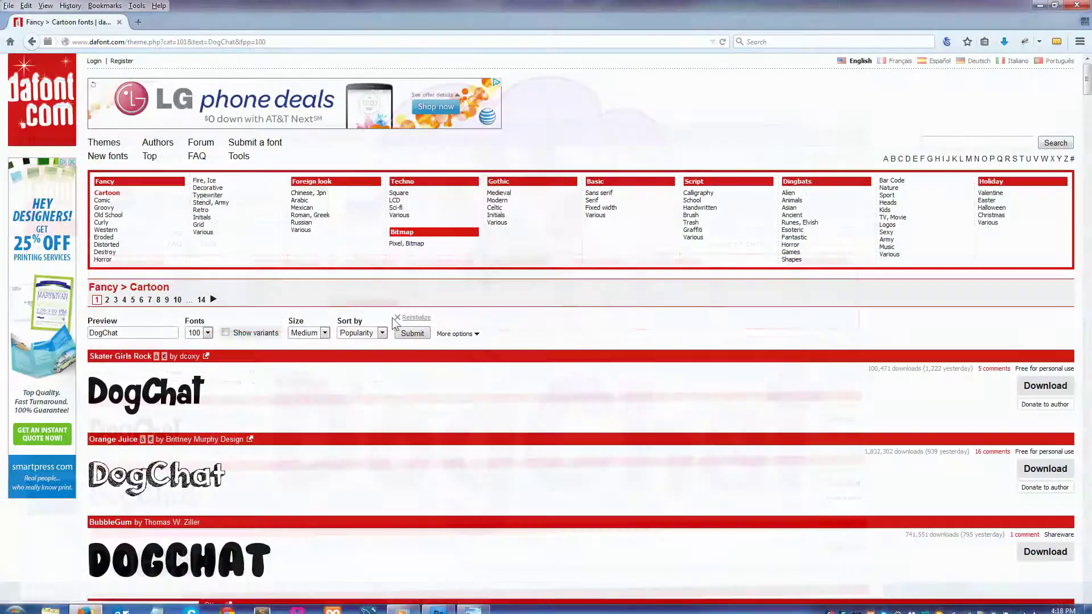
{"action": "left_click", "coordinate": [138, 22]}
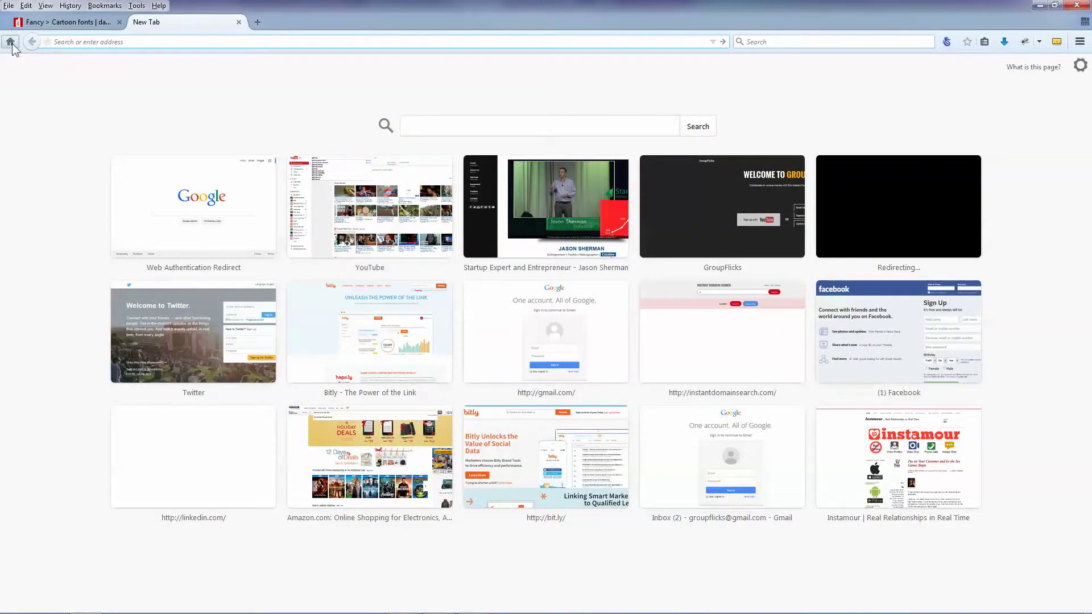
{"action": "left_click", "coordinate": [10, 42]}
{"action": "type", "text": "dog paw"}
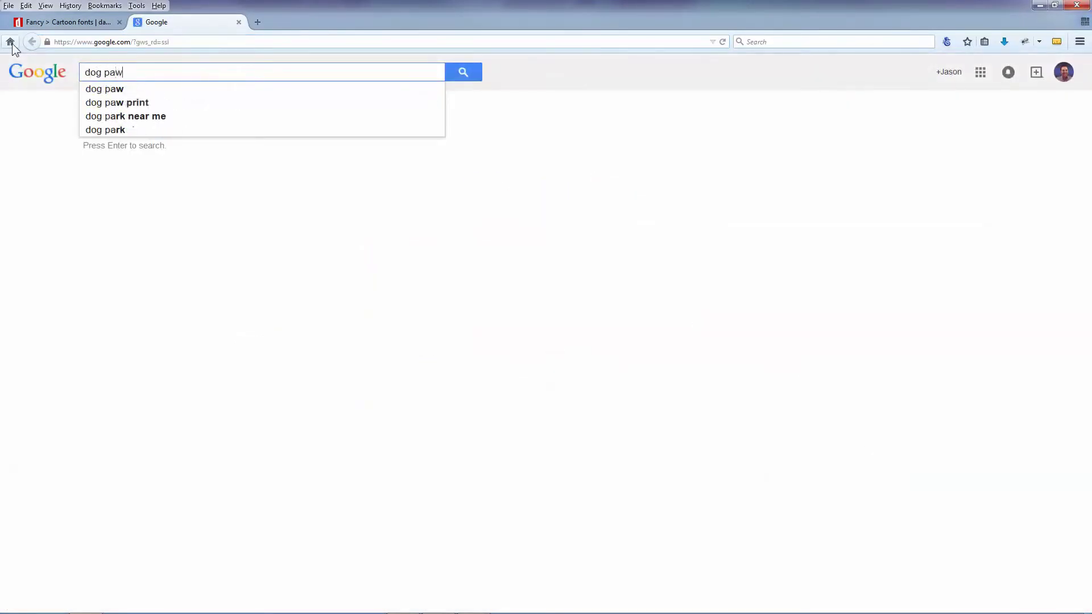
{"action": "key", "text": "Return"}
Show image results only, filtered by usage rights to images labeled for reuse.
{"action": "left_click", "coordinate": [134, 110]}
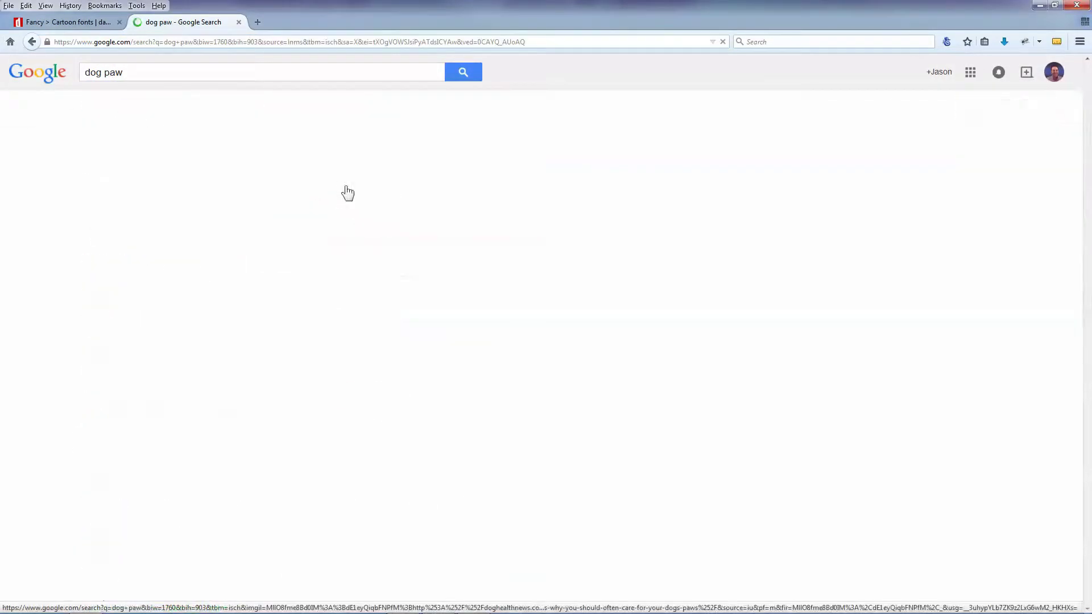
{"action": "scroll", "coordinate": [519, 376], "scroll_direction": "down", "scroll_amount": 3}
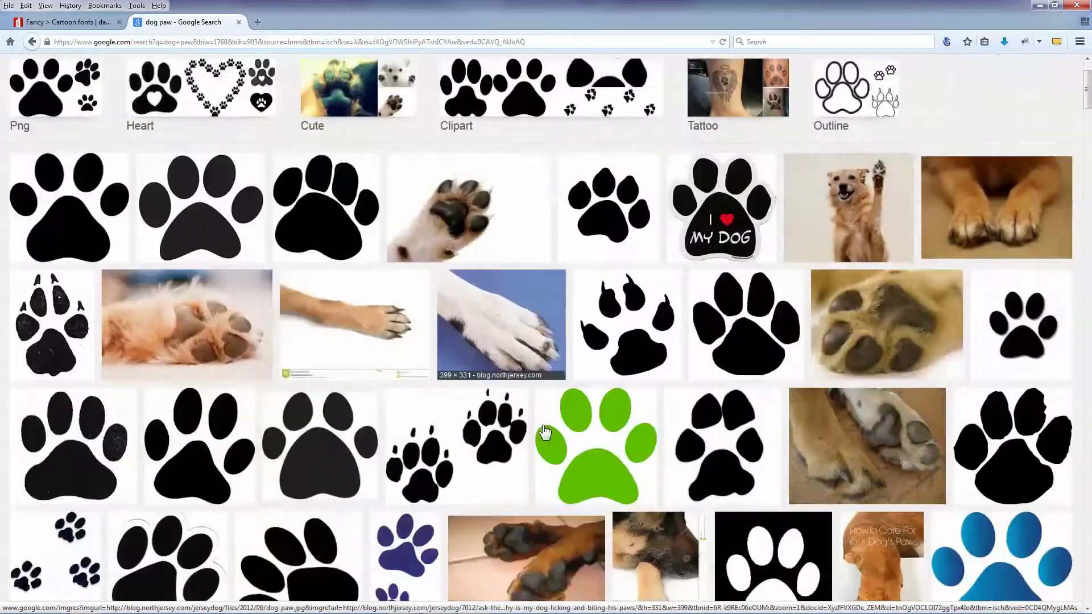
{"action": "scroll", "coordinate": [519, 376], "scroll_direction": "up", "scroll_amount": 3}
{"action": "left_click", "coordinate": [371, 108]}
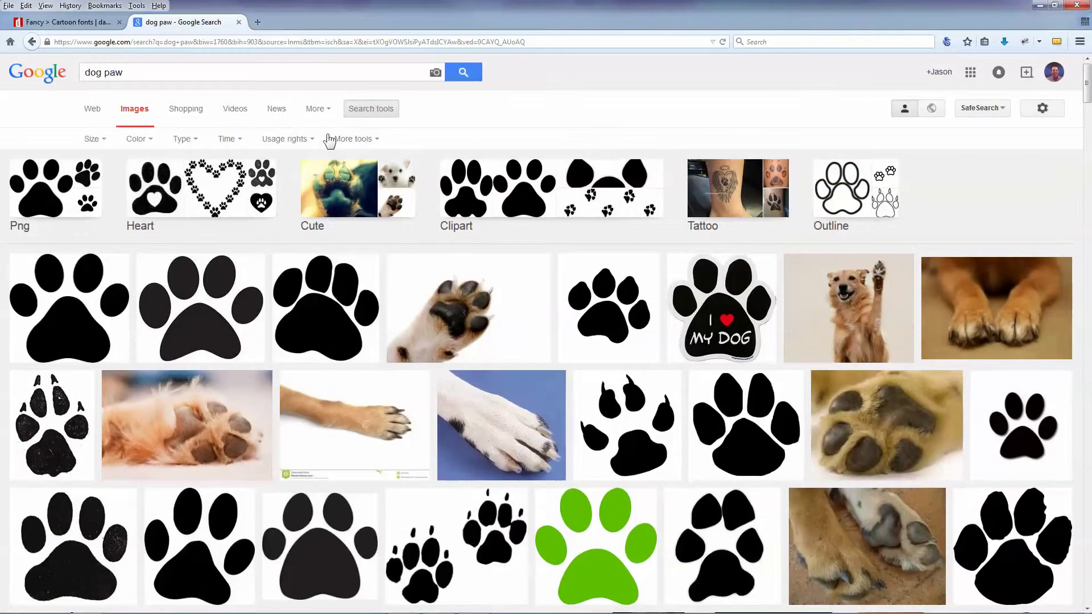
{"action": "left_click", "coordinate": [348, 141]}
{"action": "left_click", "coordinate": [310, 139]}
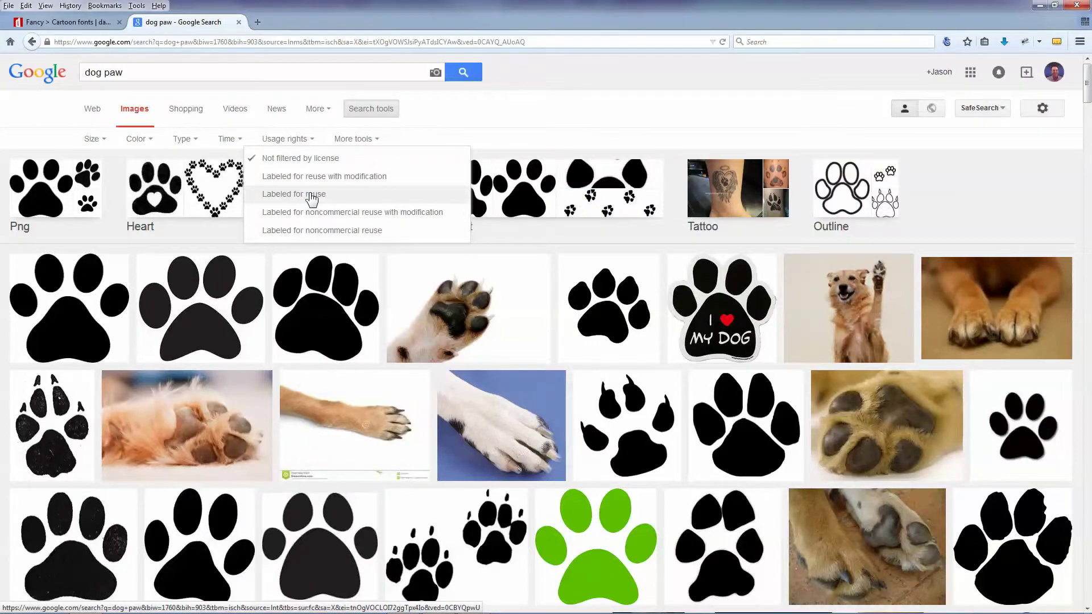
{"action": "left_click", "coordinate": [313, 180]}
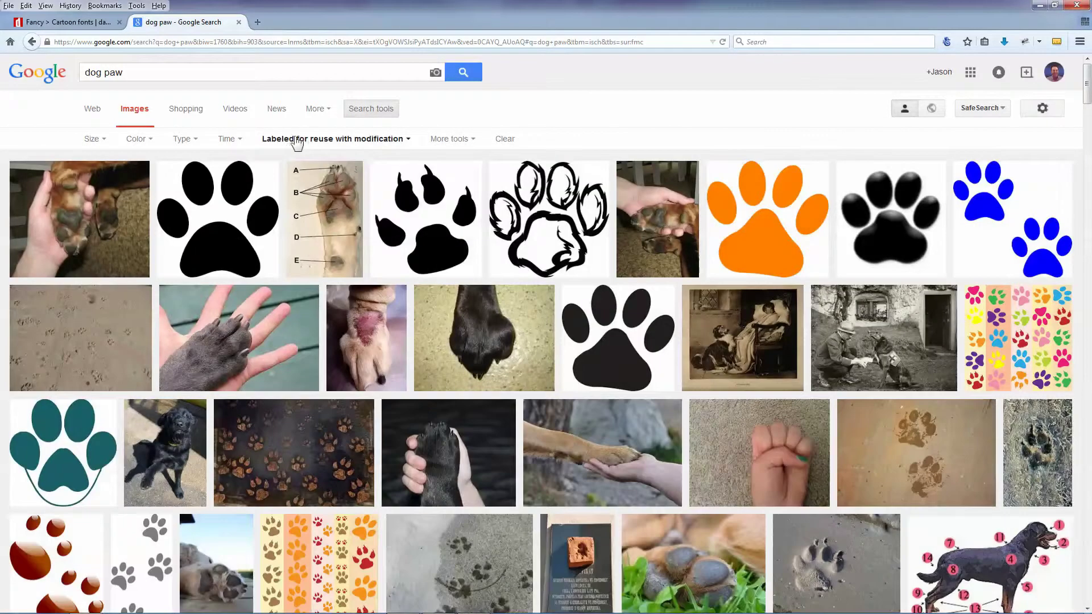
{"action": "left_click", "coordinate": [293, 140]}
{"action": "left_click", "coordinate": [299, 196]}
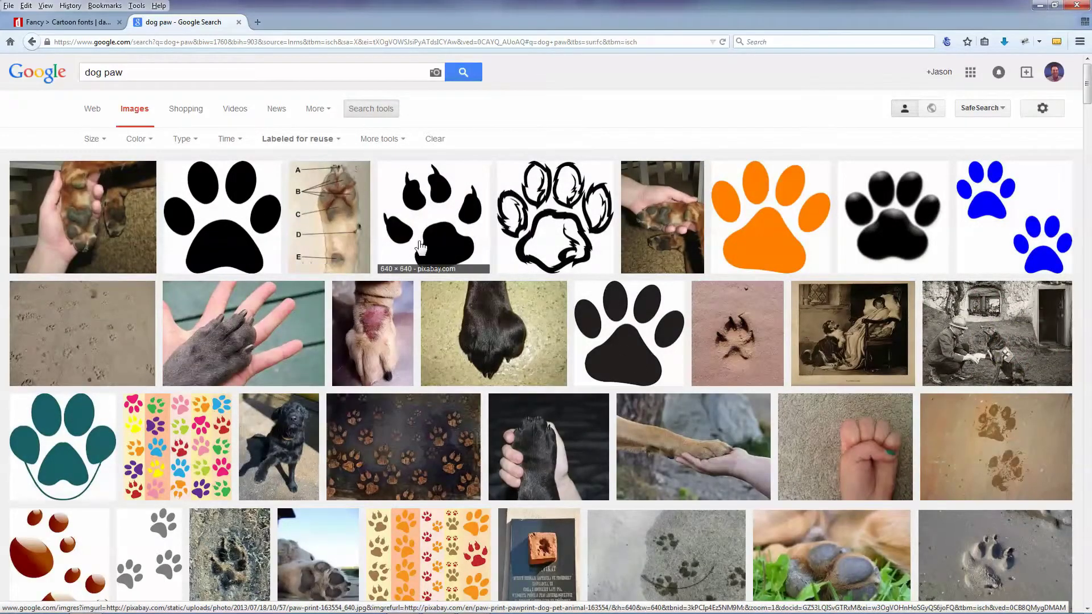
Glance at the logo, then replace the image search with 'chat bubble'.
{"action": "key", "text": "alt+Tab"}
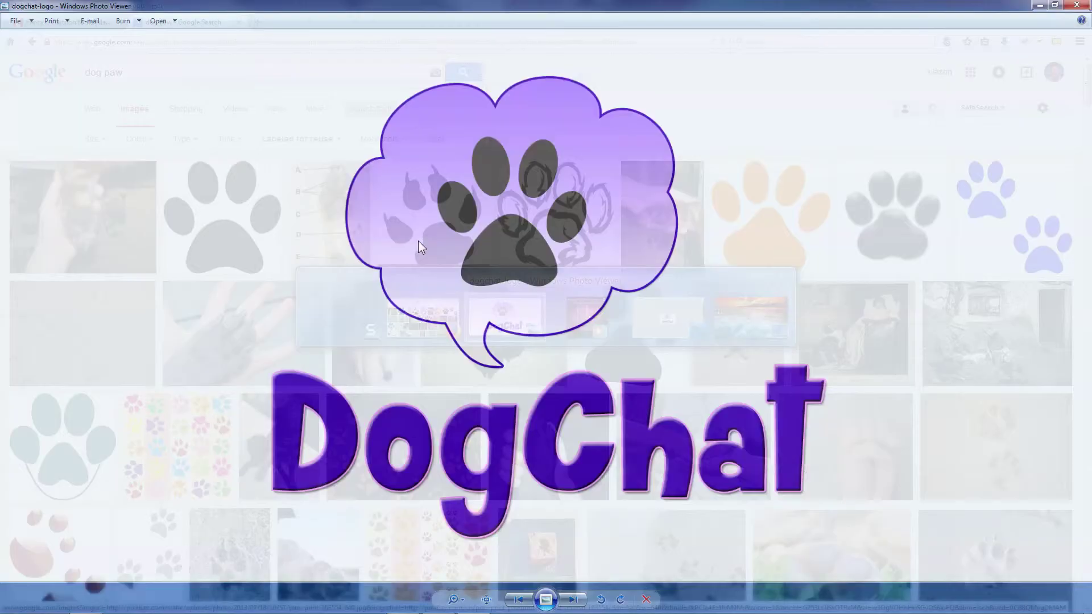
{"action": "key", "text": "alt+Tab"}
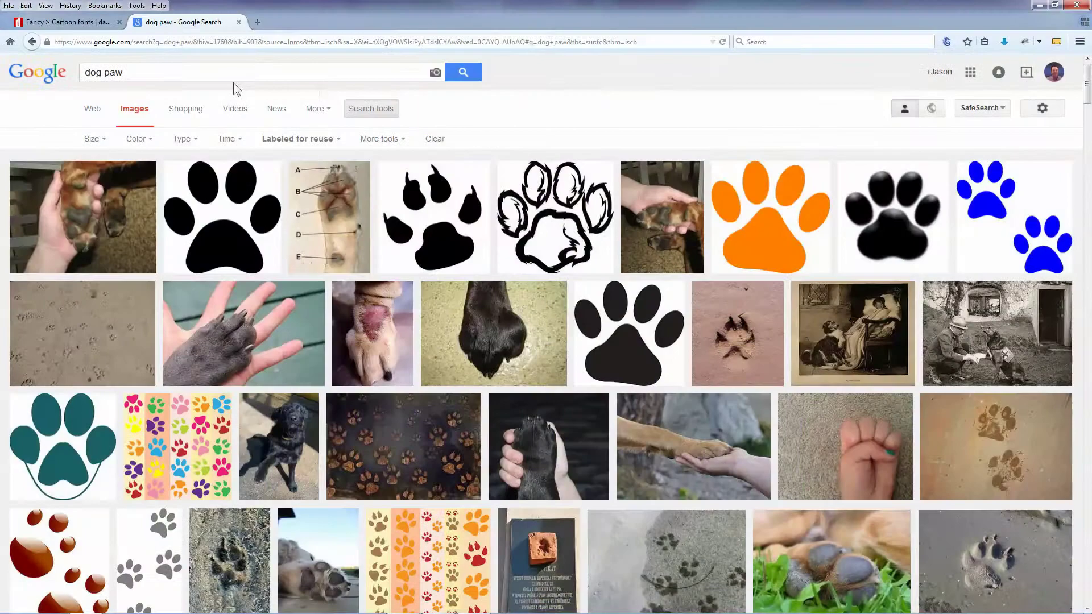
{"action": "left_click_drag", "start_coordinate": [234, 73], "coordinate": [3, 71]}
{"action": "type", "text": "chat bubble"}
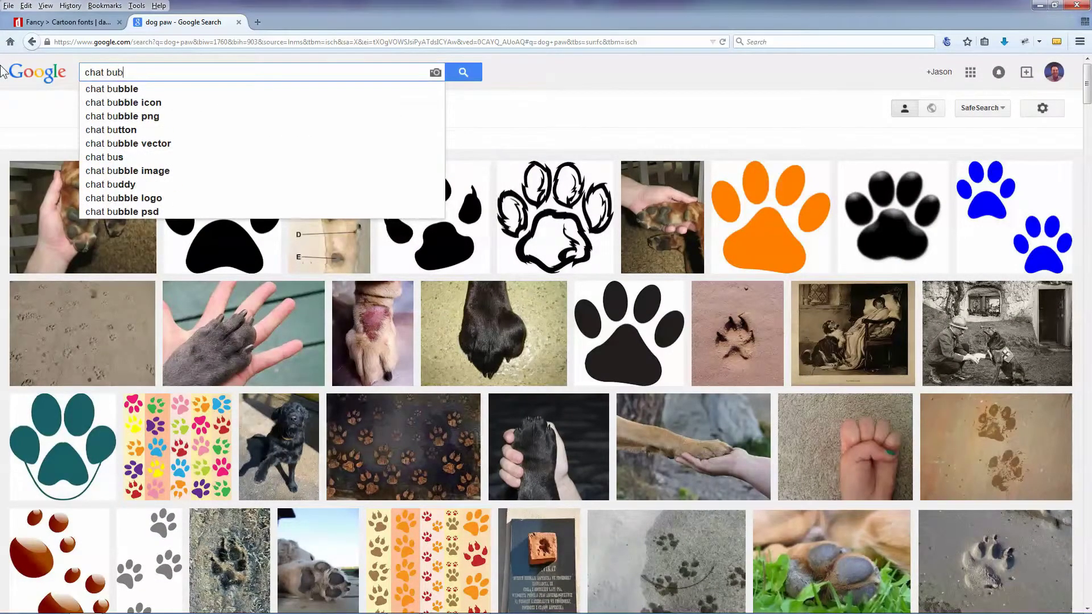
{"action": "key", "text": "Return"}
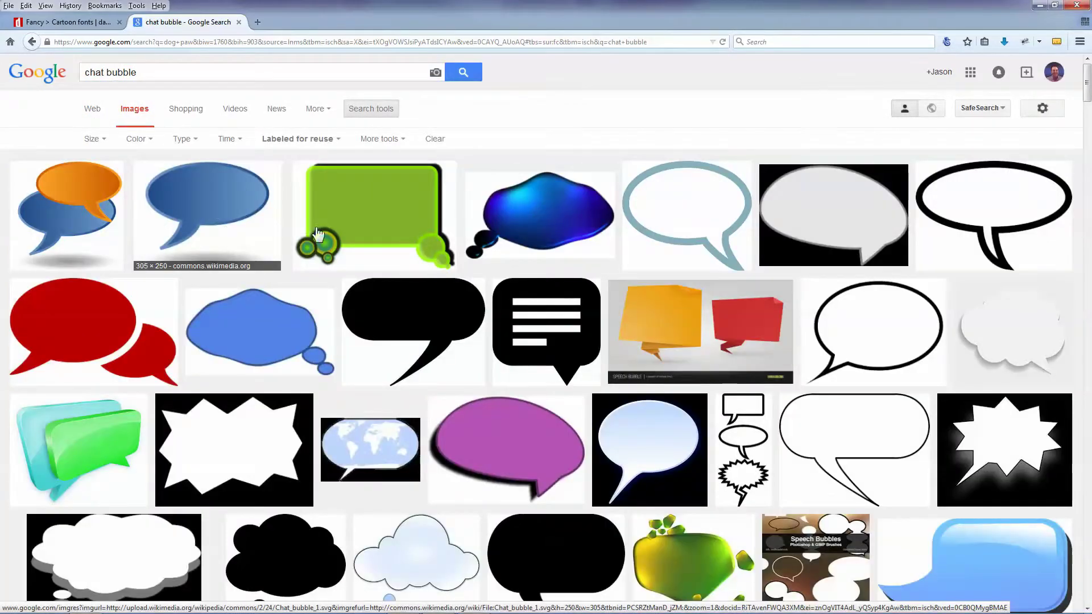
Browse the chat bubble results and return to the finished logo in Photo Viewer.
{"action": "scroll", "coordinate": [714, 267], "scroll_direction": "down", "scroll_amount": 3}
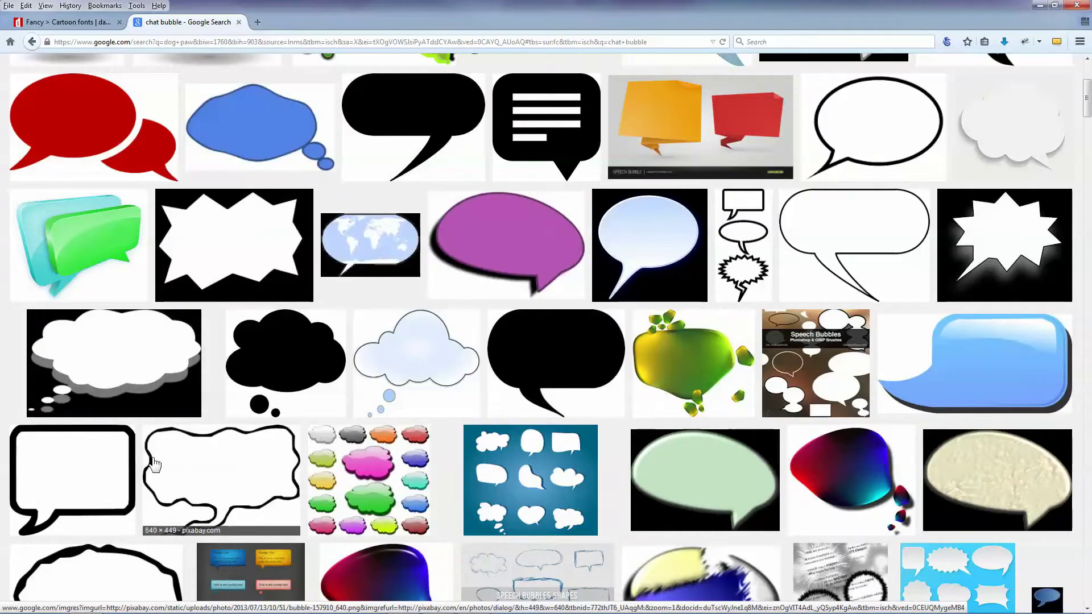
{"action": "scroll", "coordinate": [405, 369], "scroll_direction": "down", "scroll_amount": 5}
{"action": "scroll", "coordinate": [646, 451], "scroll_direction": "up", "scroll_amount": 10}
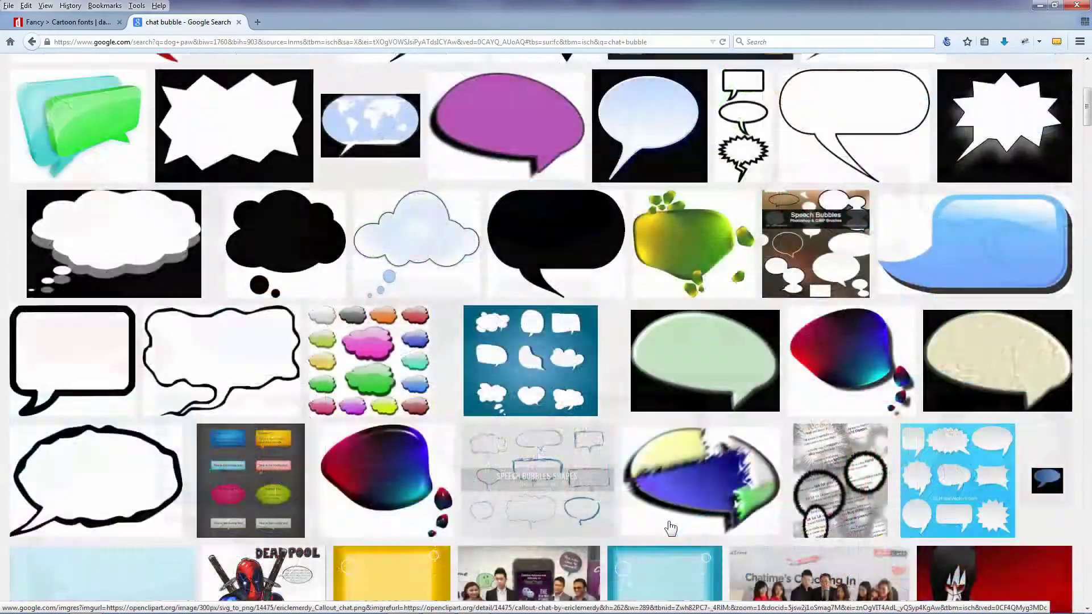
{"action": "key", "text": "alt+Tab"}
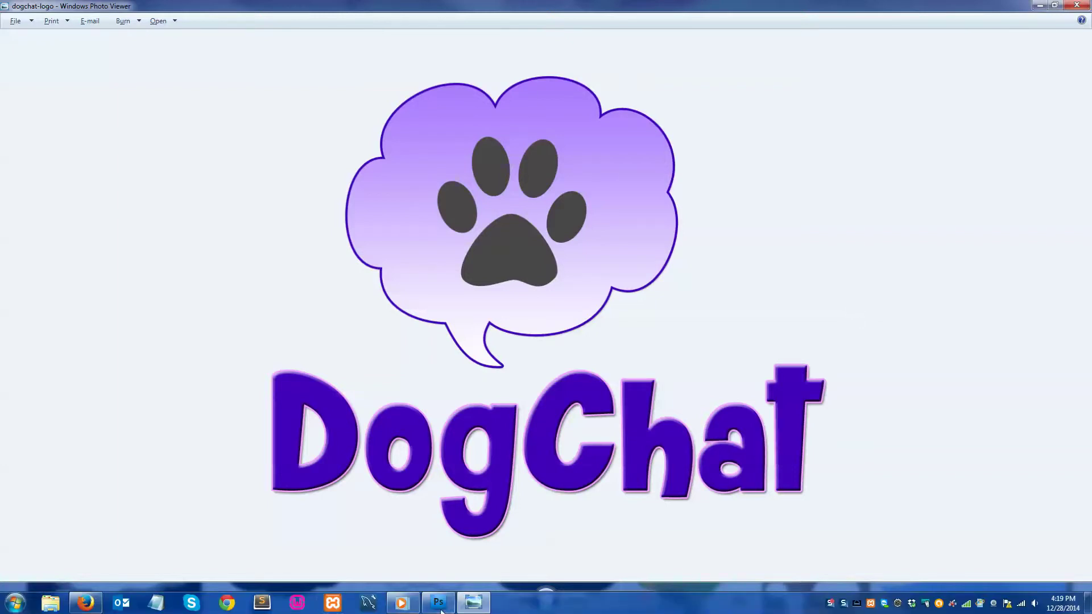
Bring Photoshop back to front and zoom the DogChat logo canvas to 73.9%.
{"action": "left_click", "coordinate": [451, 594]}
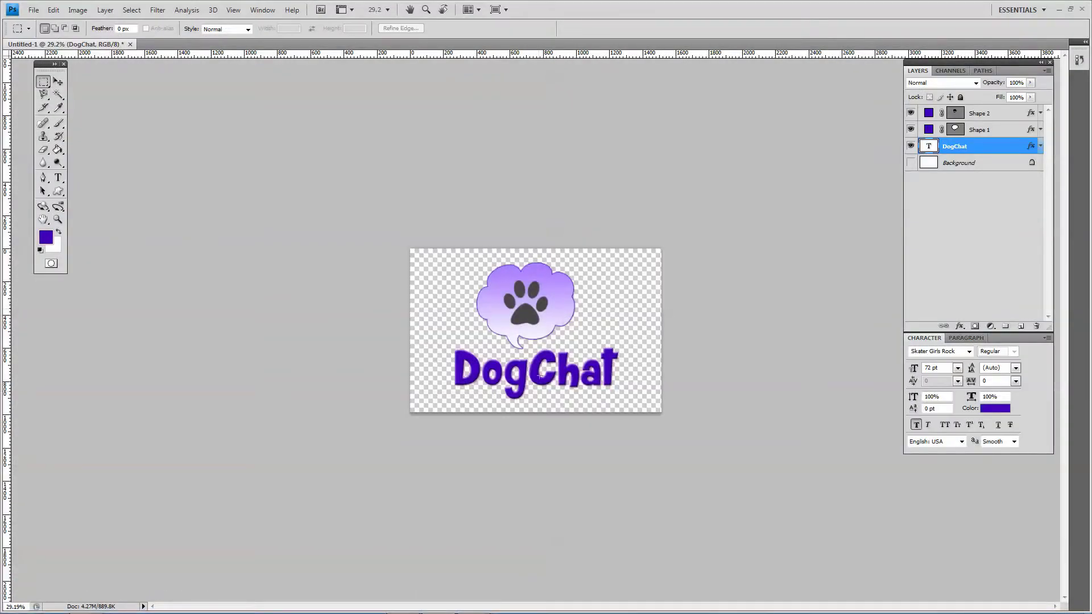
{"action": "key", "text": "ctrl+0"}
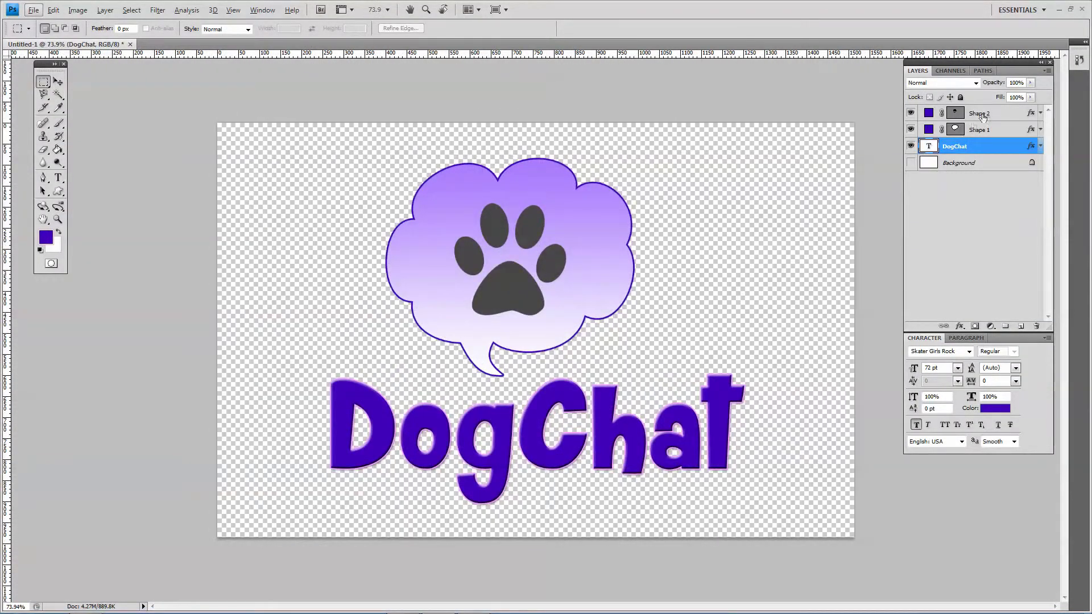